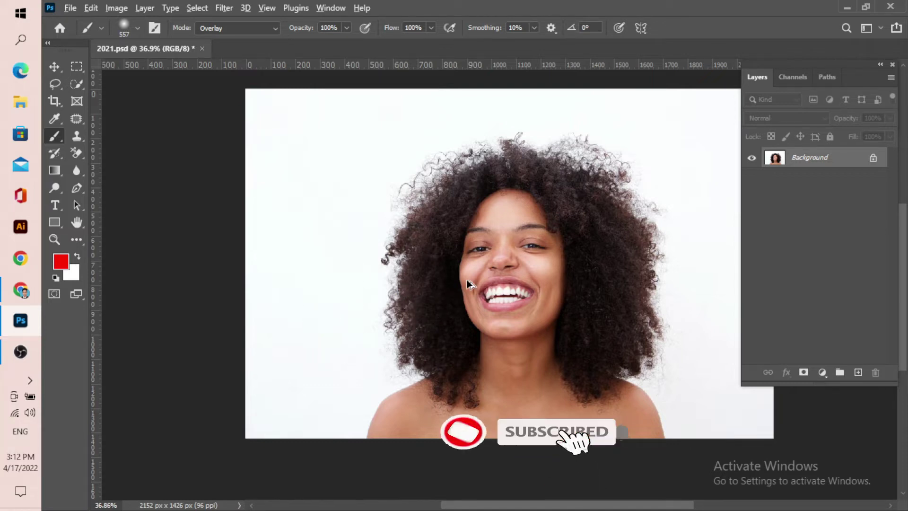
pyautogui.scroll(-2, 500, 267)
pyautogui.scroll(-2, 500, 267)
pyautogui.scroll(3, 558, 260)
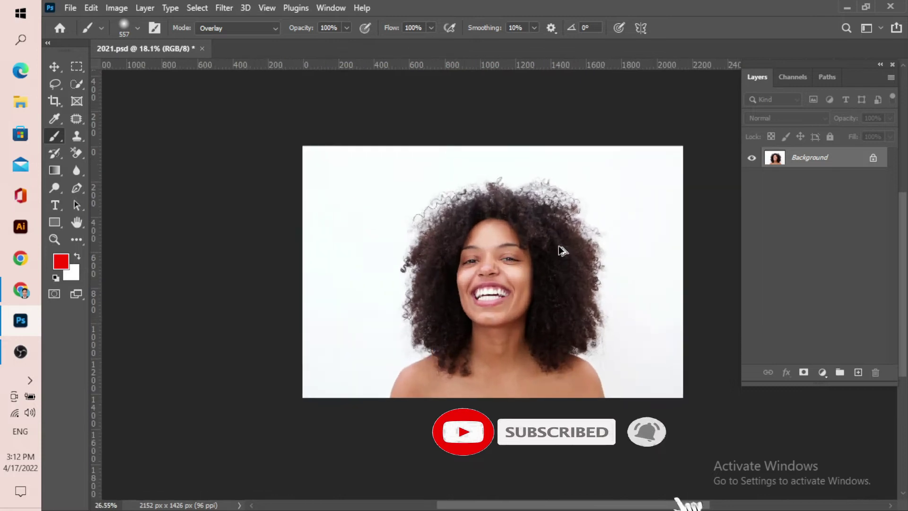
pyautogui.scroll(2, 562, 251)
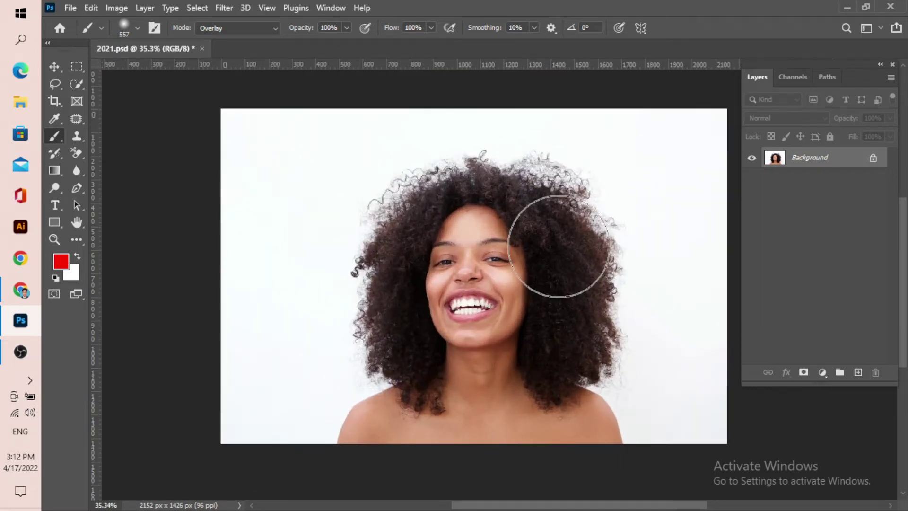
pyautogui.scroll(-3, 544, 242)
pyautogui.scroll(2, 543, 240)
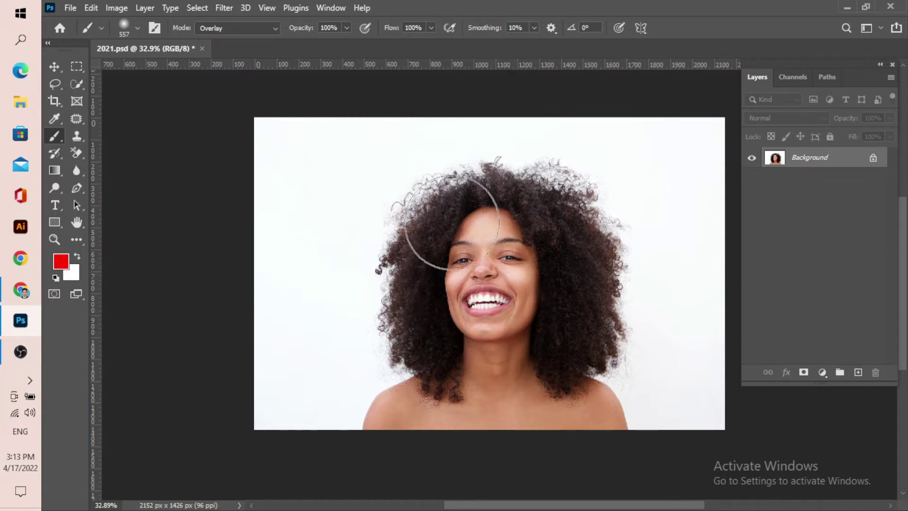
pyautogui.scroll(-3, 570, 245)
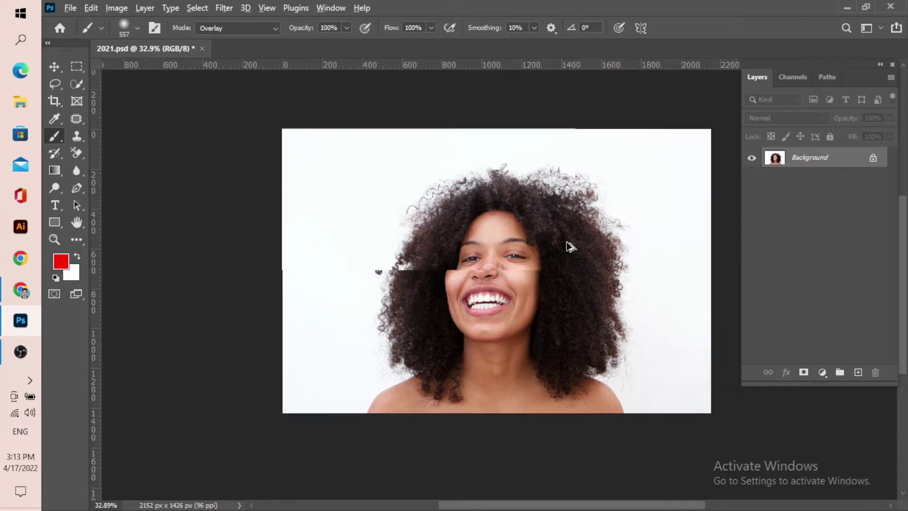
pyautogui.scroll(3, 535, 286)
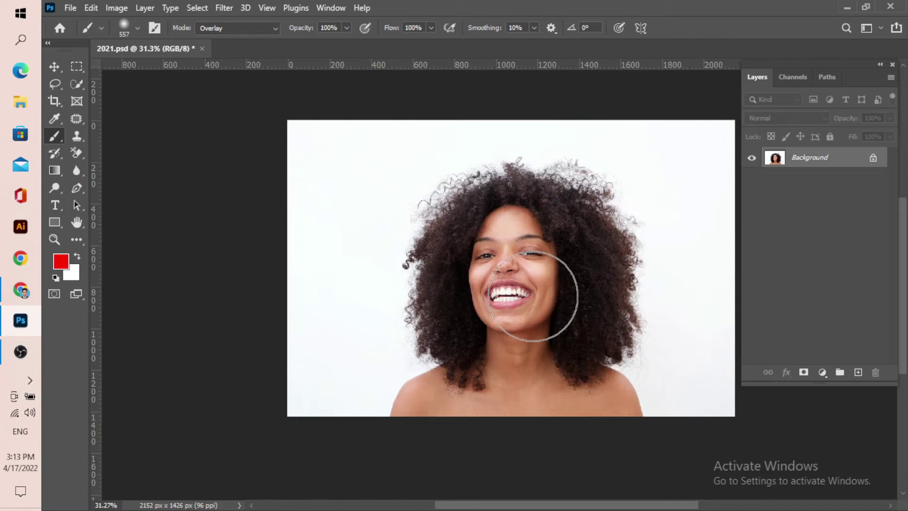
pyautogui.scroll(-2, 534, 295)
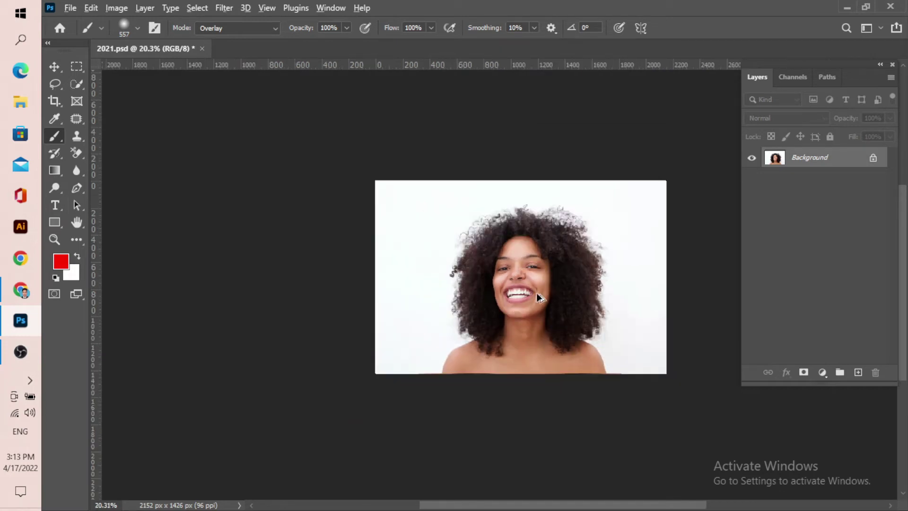
pyautogui.scroll(-2, 544, 298)
pyautogui.scroll(2, 544, 297)
pyautogui.scroll(3, 547, 298)
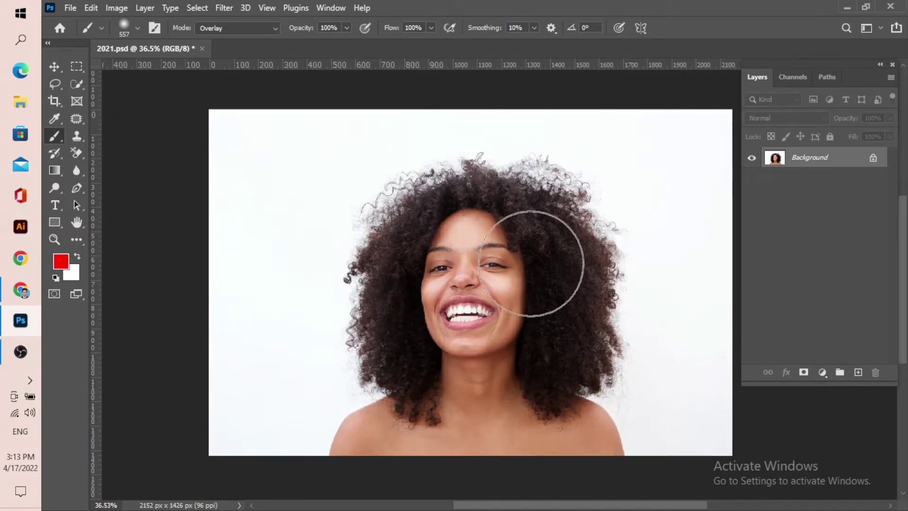
pyautogui.scroll(-2, 512, 260)
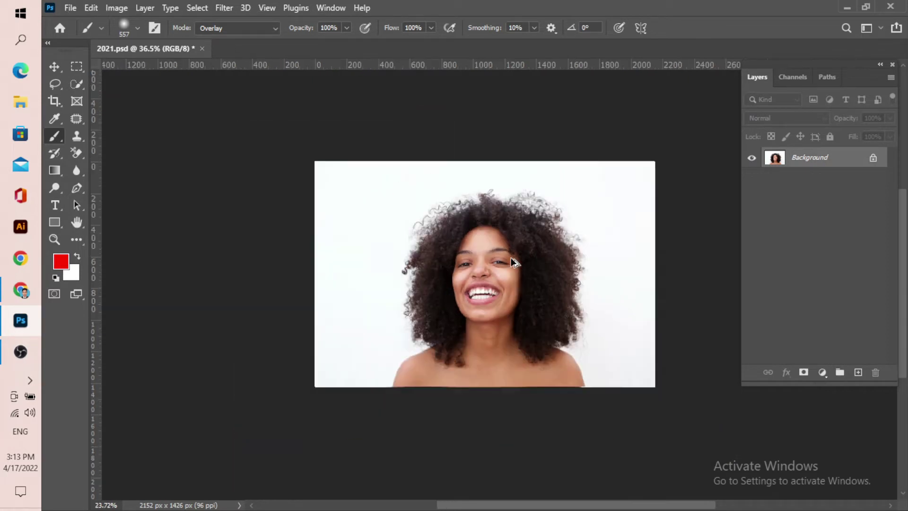
pyautogui.scroll(1, 514, 260)
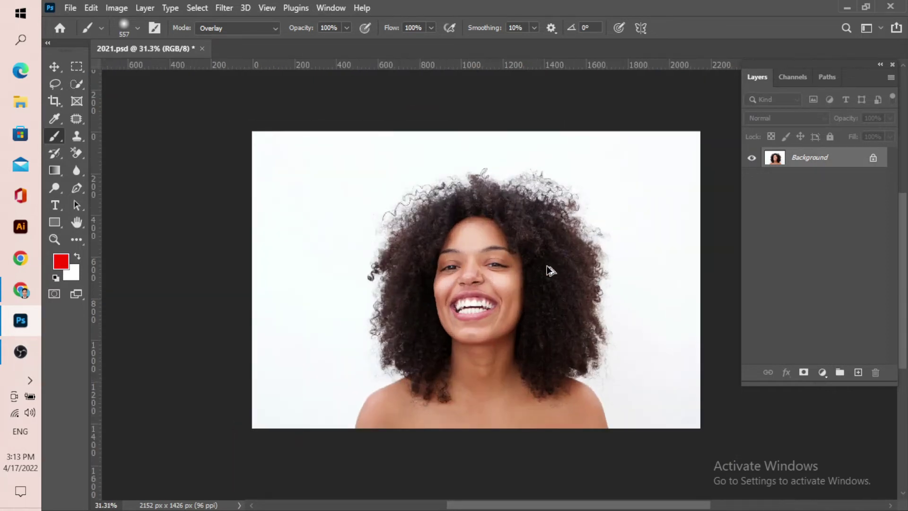
pyautogui.scroll(-2, 547, 267)
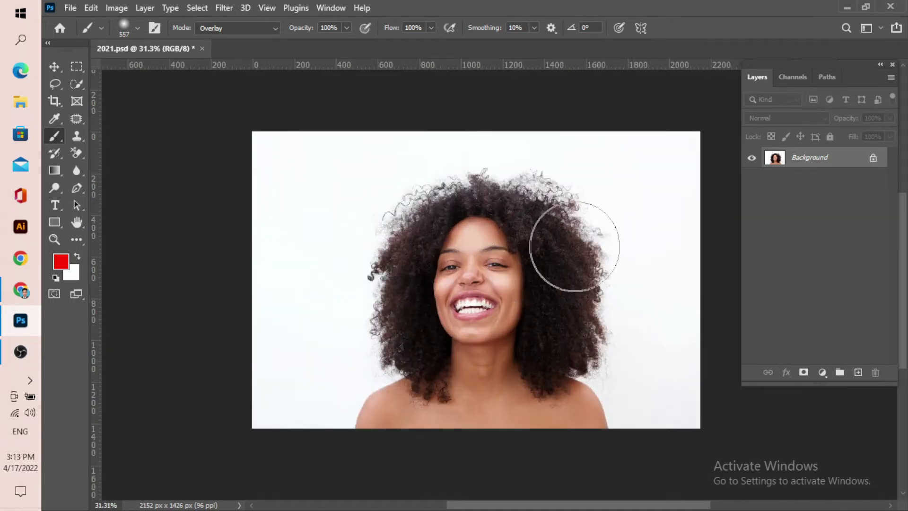
# Step: Duplicate the Background layer
pyautogui.moveTo(845, 163); pyautogui.dragTo(858, 372)
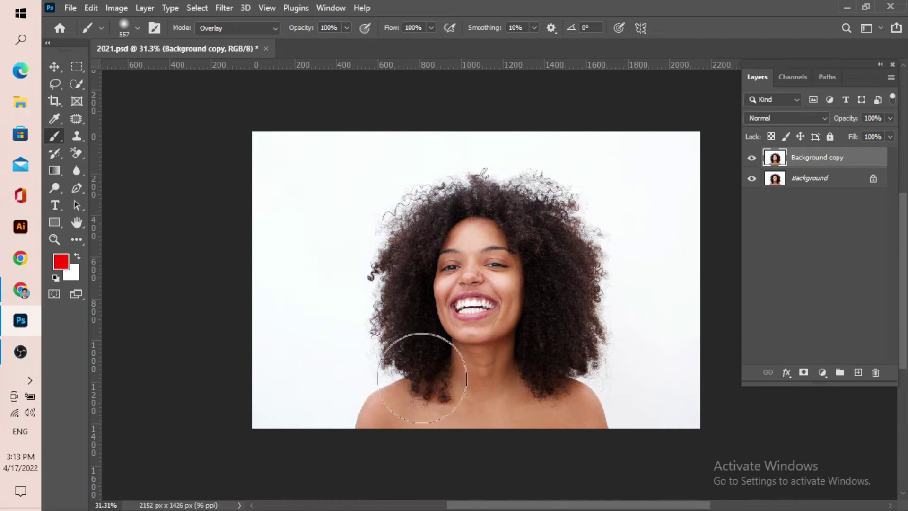
pyautogui.scroll(-2, 559, 342)
pyautogui.scroll(-2, 540, 317)
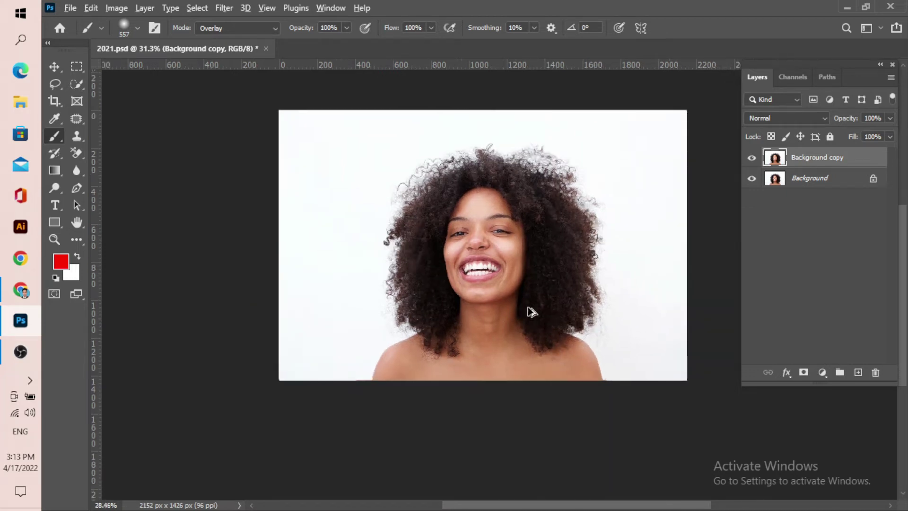
pyautogui.scroll(2, 531, 310)
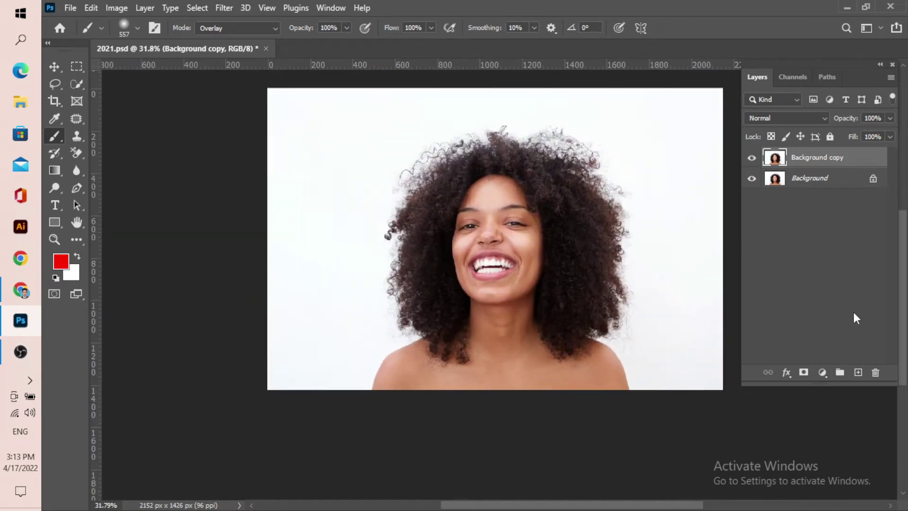
# Step: Create a new empty path below Path 1
pyautogui.click(828, 78)
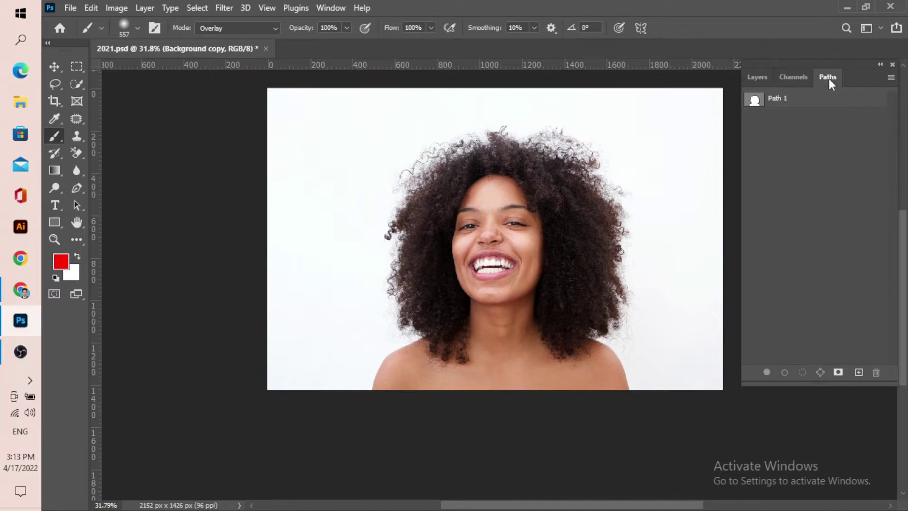
pyautogui.click(858, 373)
pyautogui.scroll(-2, 519, 318)
pyautogui.scroll(3, 513, 324)
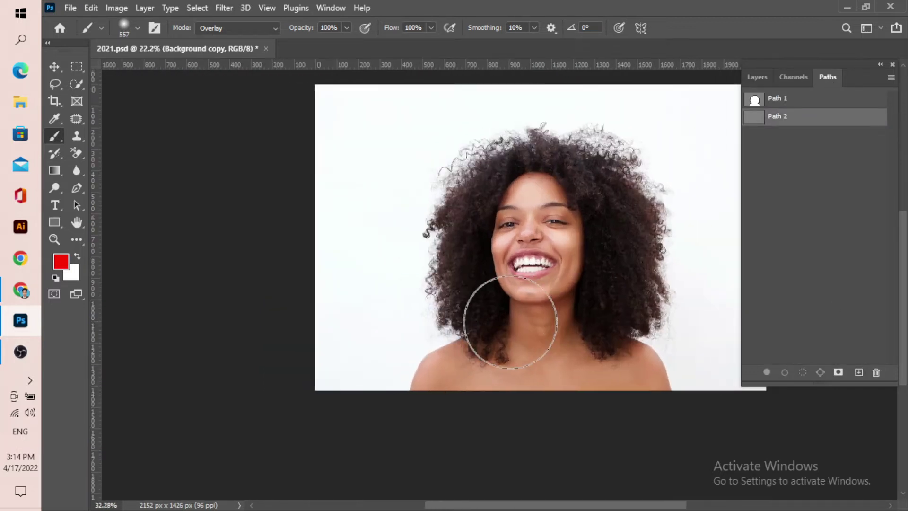
# Step: Trace the woman's shoulder on the image's left side with the Pen tool, from the bottom edge up to the hair
pyautogui.press('p')
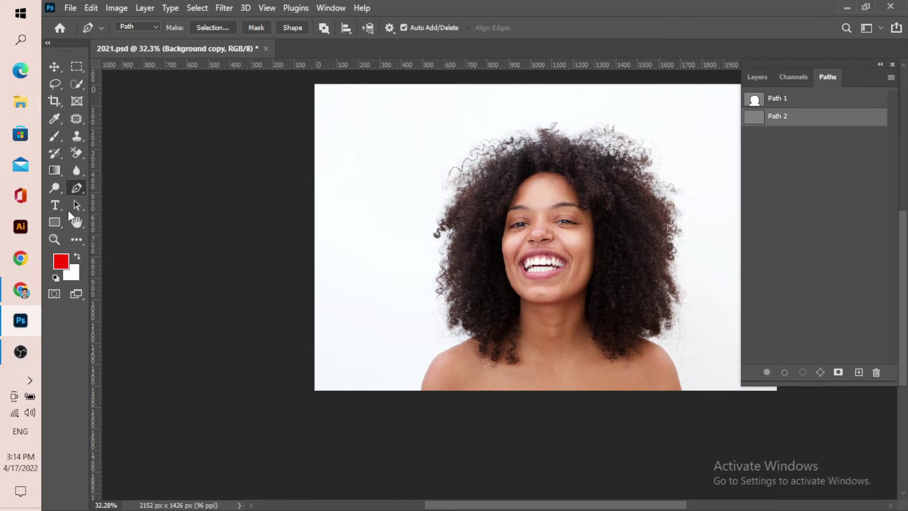
pyautogui.scroll(-1, 471, 414)
pyautogui.scroll(3, 432, 393)
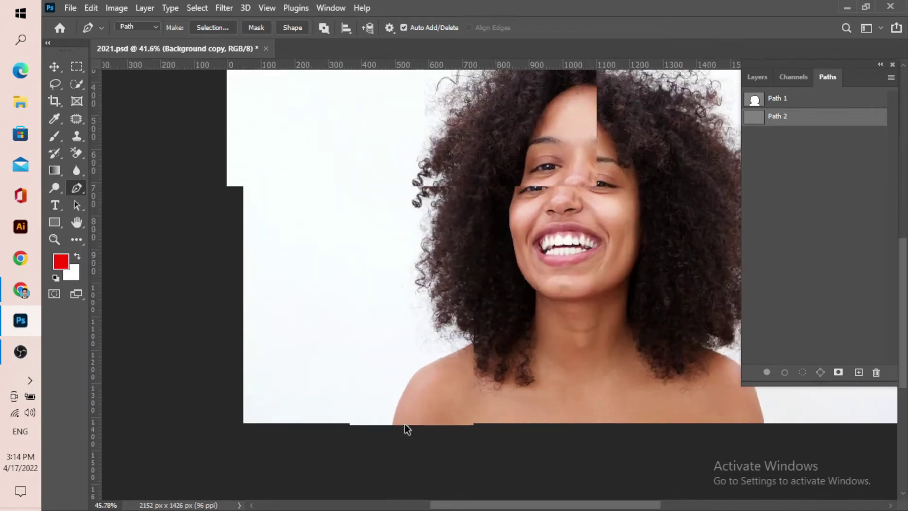
pyautogui.scroll(1, 407, 429)
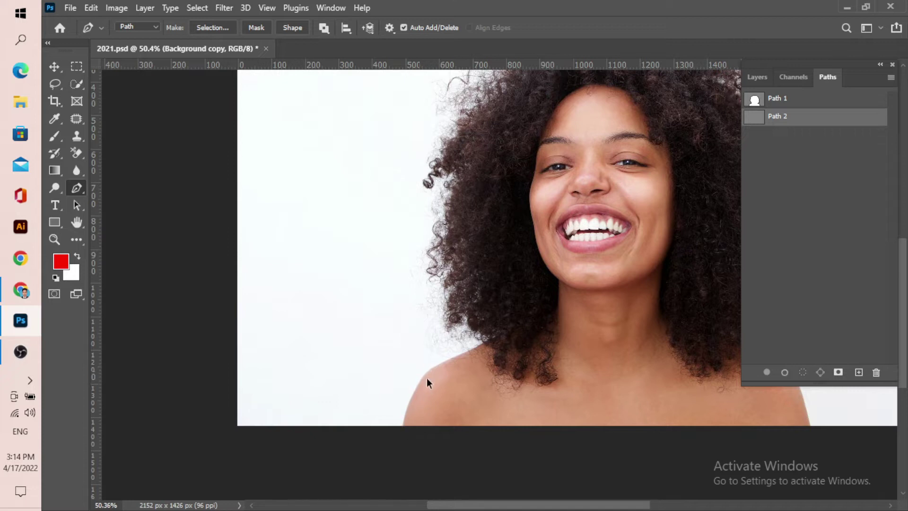
pyautogui.scroll(1, 427, 377)
pyautogui.moveTo(491, 358)
pyautogui.mouseDown()
pyautogui.moveTo(492, 350)
pyautogui.moveTo(486, 356)
pyautogui.mouseUp()
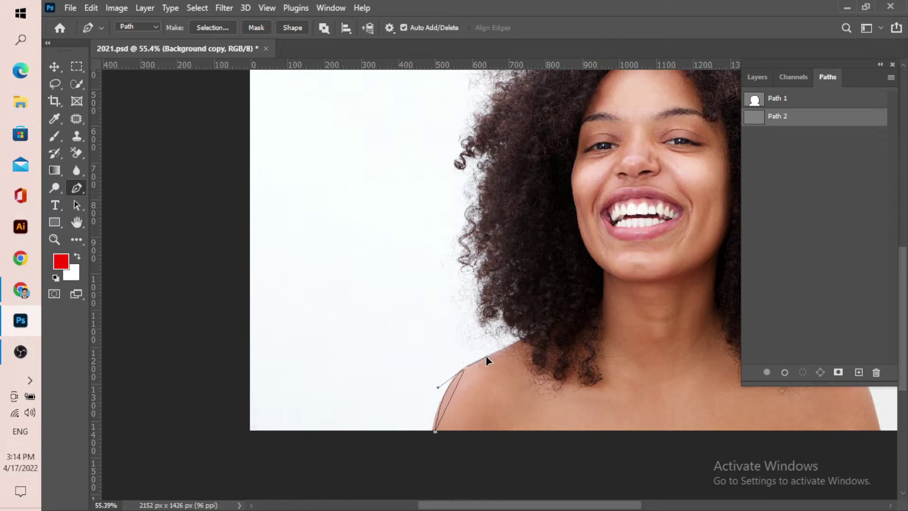
pyautogui.click(535, 333)
pyautogui.scroll(-1, 543, 316)
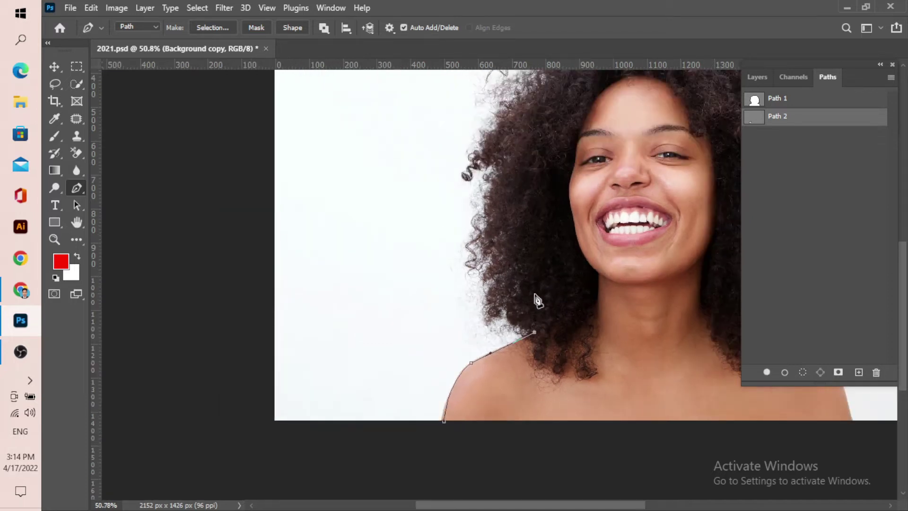
# Step: Continue the pen path just inside the hair edge, up over the head and down the image's right side
pyautogui.moveTo(513, 223); pyautogui.dragTo(516, 195)
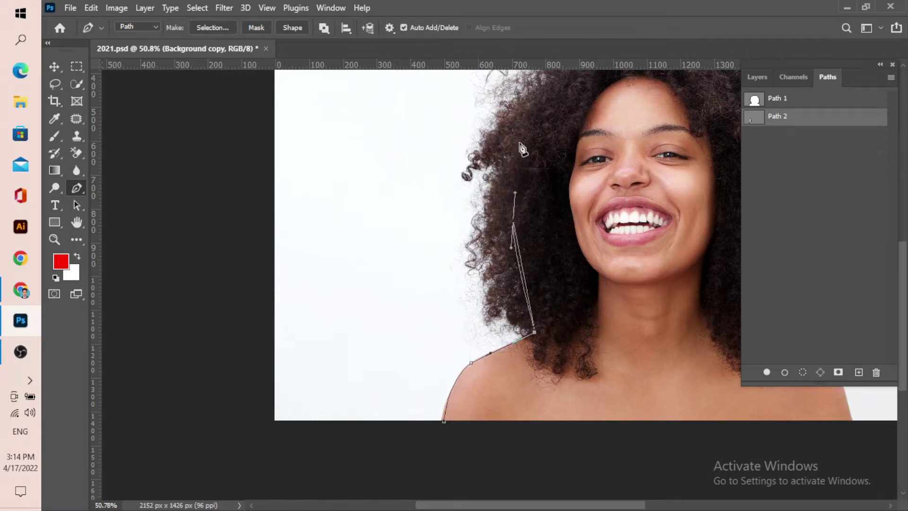
pyautogui.moveTo(568, 95); pyautogui.dragTo(495, 195)
pyautogui.moveTo(511, 155); pyautogui.dragTo(554, 139)
pyautogui.moveTo(613, 139); pyautogui.dragTo(662, 162)
pyautogui.click(685, 177)
pyautogui.moveTo(688, 211); pyautogui.dragTo(597, 149)
pyautogui.moveTo(659, 217); pyautogui.dragTo(660, 270)
pyautogui.moveTo(654, 329); pyautogui.dragTo(652, 334)
# Step: Extend the path under the hair with a corner point and along the right-hand shoulder to the image's bottom edge
pyautogui.scroll(-4, 634, 262)
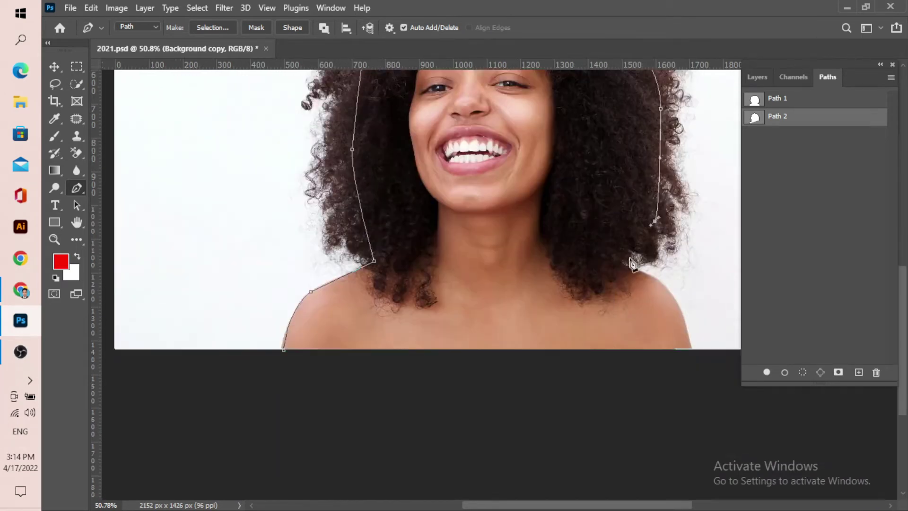
pyautogui.moveTo(618, 264); pyautogui.dragTo(620, 285)
pyautogui.scroll(3, 620, 285)
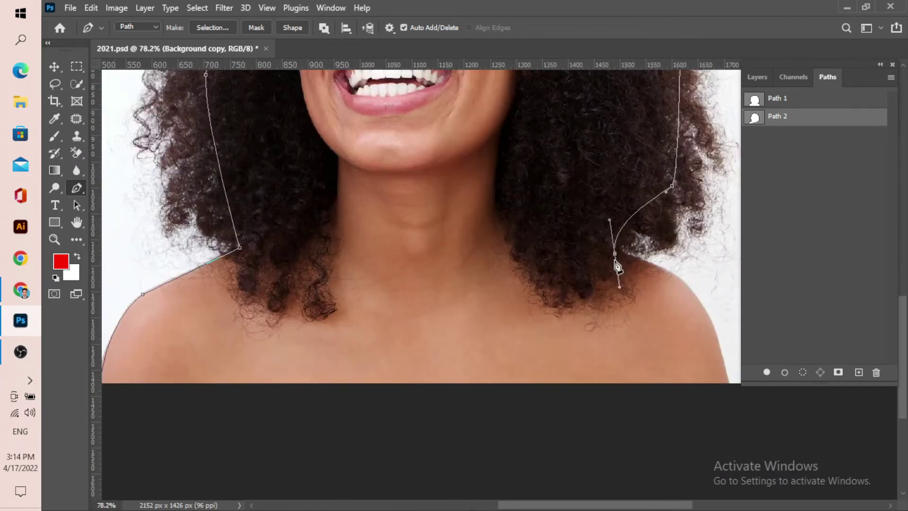
pyautogui.keyDown('alt'); pyautogui.click(615, 254); pyautogui.keyUp('alt')
pyautogui.scroll(1, 623, 266)
pyautogui.moveTo(701, 281); pyautogui.dragTo(545, 164)
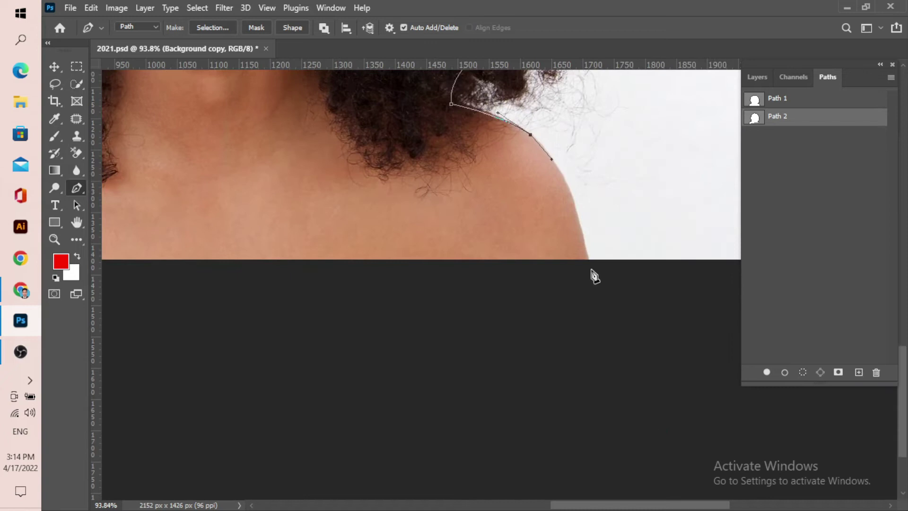
pyautogui.moveTo(591, 265); pyautogui.dragTo(604, 325)
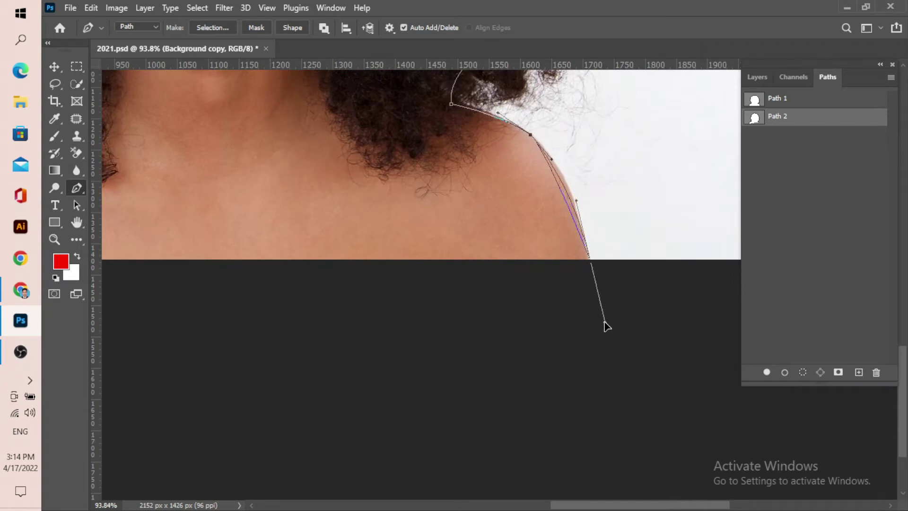
# Step: Close the path along the image's bottom edge at its starting point on the left-hand shoulder
pyautogui.scroll(-2, 604, 308)
pyautogui.scroll(-1, 327, 324)
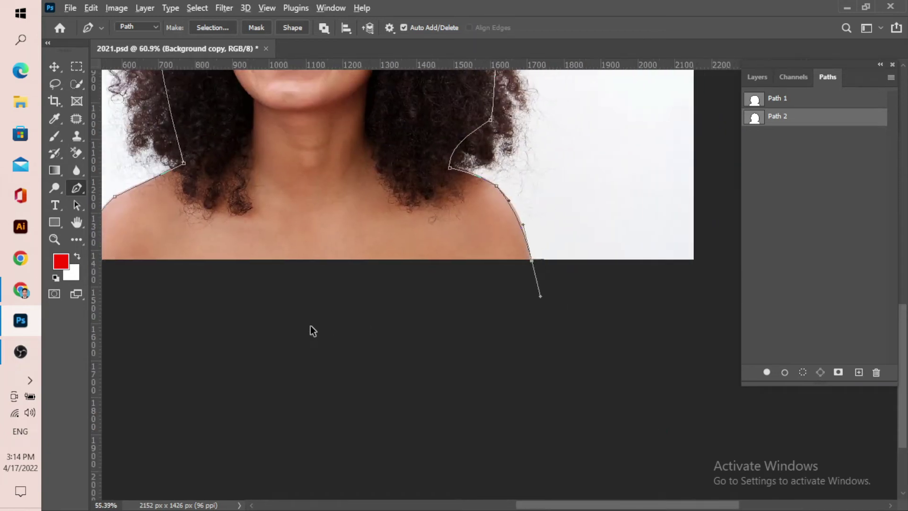
pyautogui.moveTo(327, 325); pyautogui.dragTo(523, 334)
pyautogui.click(281, 272)
pyautogui.scroll(-3, 393, 327)
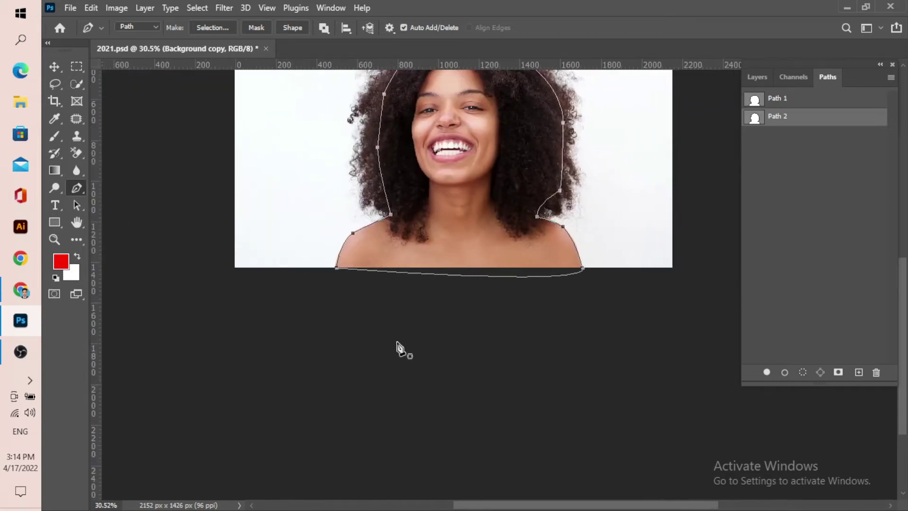
# Step: Delete the newly drawn Path 2, keeping Path 1
pyautogui.scroll(-2, 556, 255)
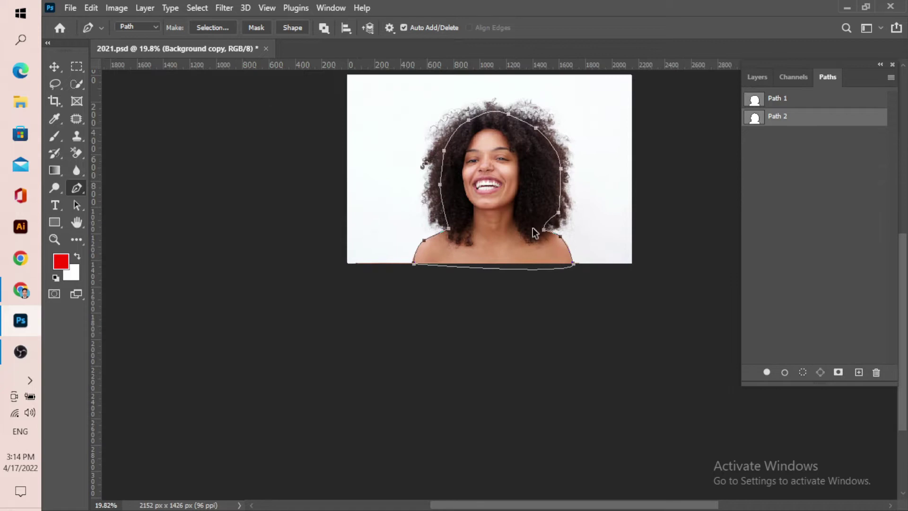
pyautogui.scroll(1, 489, 181)
pyautogui.scroll(-1, 647, 201)
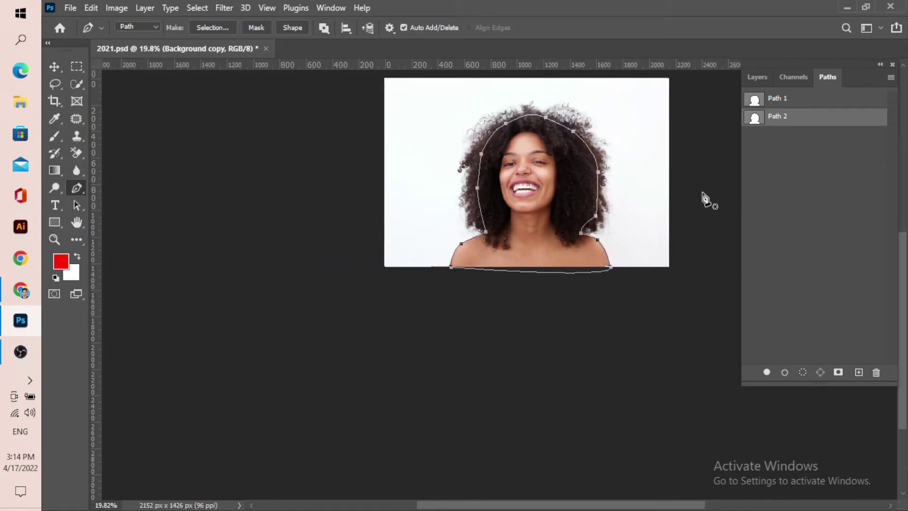
pyautogui.scroll(-2, 563, 198)
pyautogui.scroll(2, 548, 176)
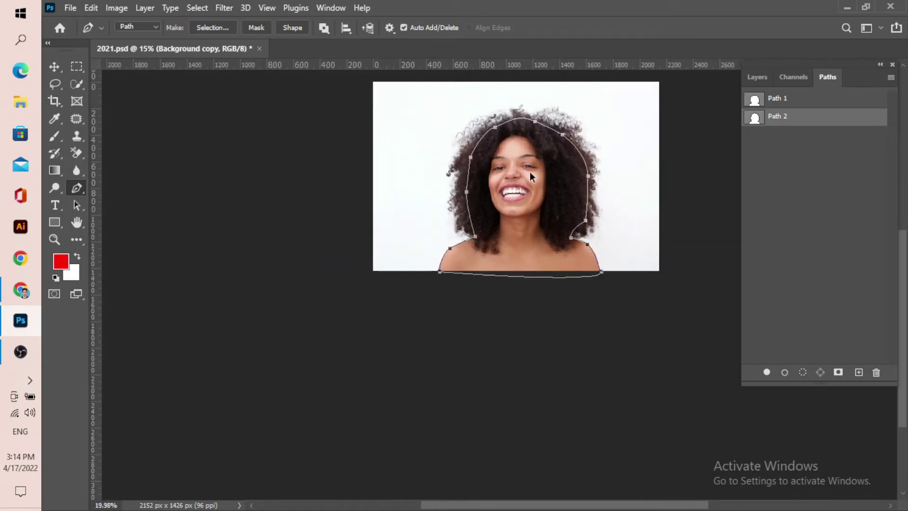
pyautogui.moveTo(826, 128); pyautogui.dragTo(876, 372)
pyautogui.scroll(-1, 574, 269)
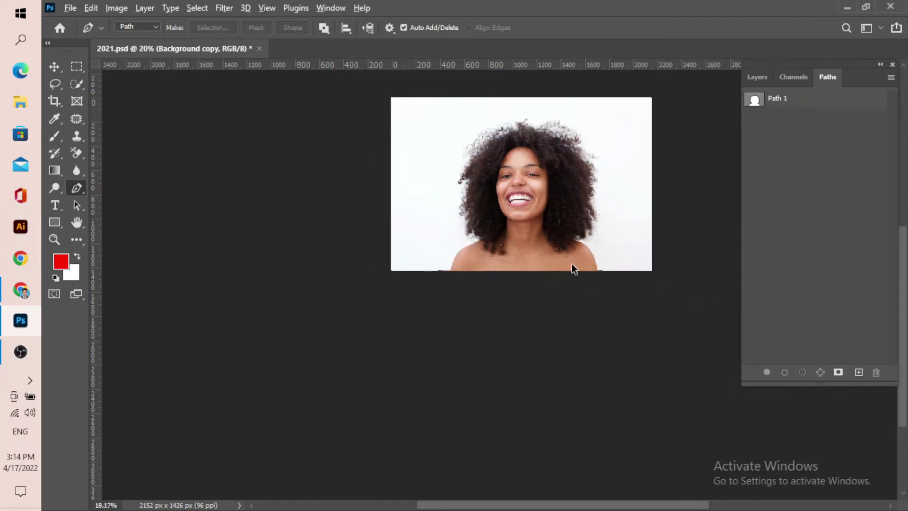
# Step: Load Path 1 as a selection around the woman
pyautogui.scroll(-1, 574, 269)
pyautogui.keyDown('ctrl'); pyautogui.click(754, 100); pyautogui.keyUp('ctrl')
pyautogui.scroll(-1, 558, 229)
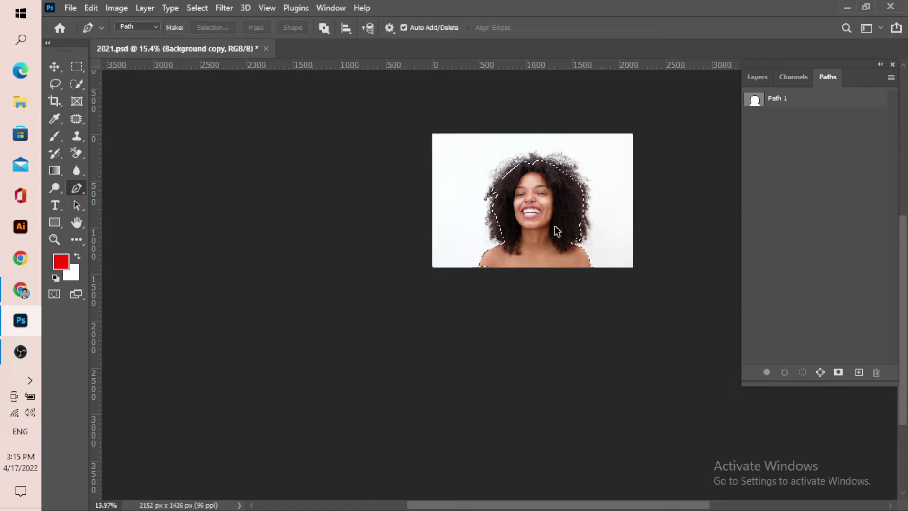
pyautogui.scroll(2, 554, 225)
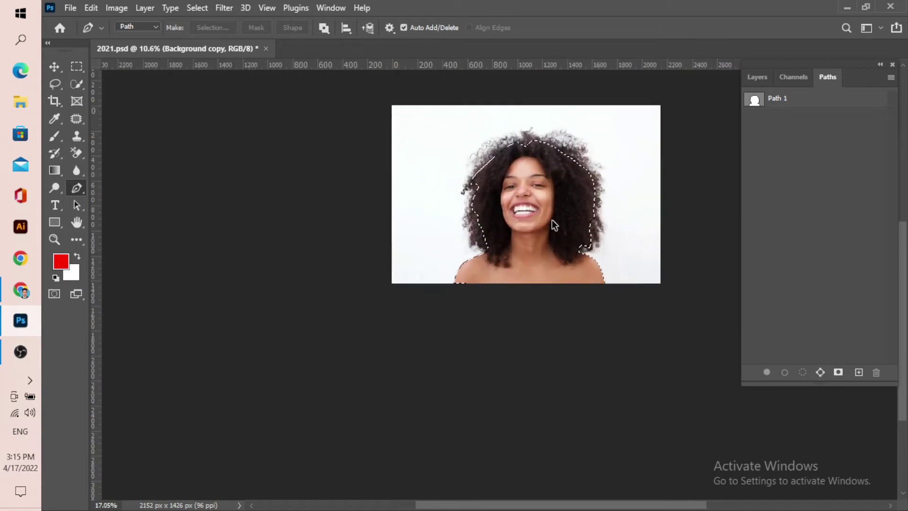
# Step: Add a layer mask to the Background copy layer from the active selection
pyautogui.click(756, 78)
pyautogui.scroll(-1, 526, 211)
pyautogui.scroll(1, 527, 211)
pyautogui.scroll(1, 527, 211)
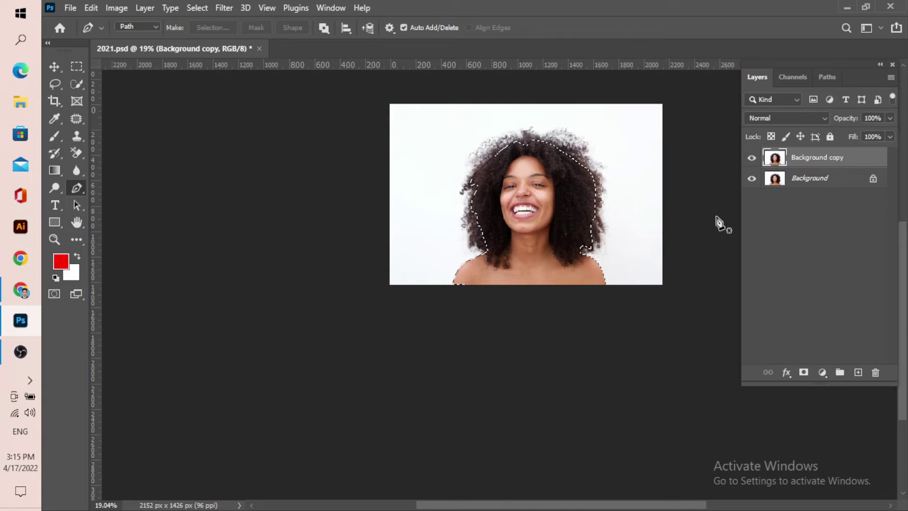
pyautogui.click(804, 373)
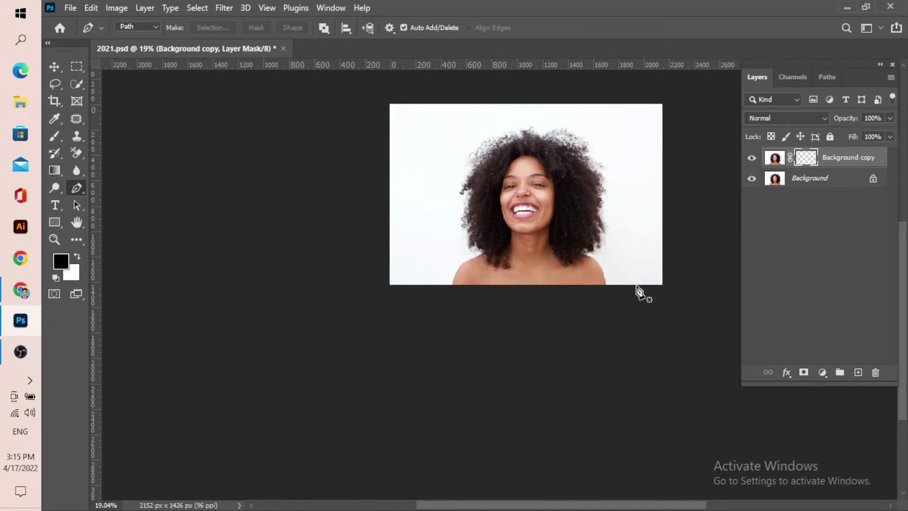
# Step: Add a white (ffffff) Solid Color fill layer directly above the Background layer
pyautogui.scroll(-1, 617, 265)
pyautogui.scroll(1, 617, 265)
pyautogui.click(816, 179)
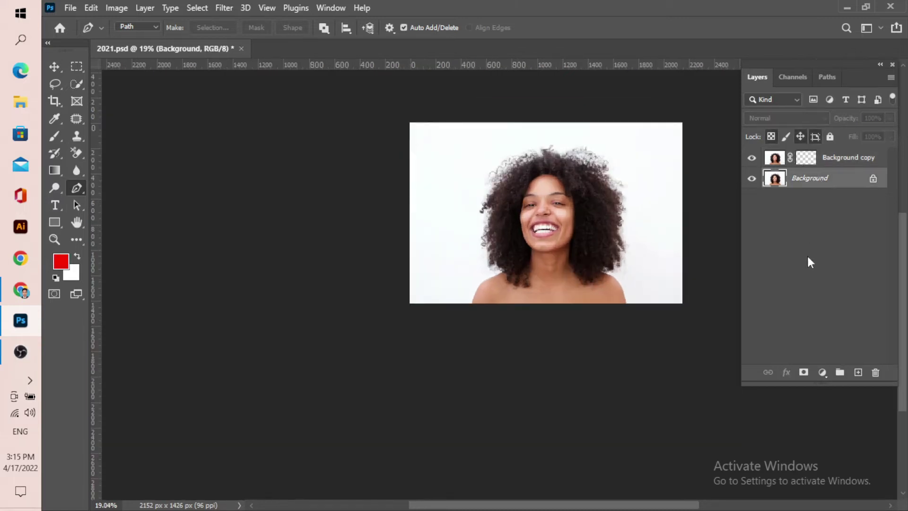
pyautogui.click(823, 373)
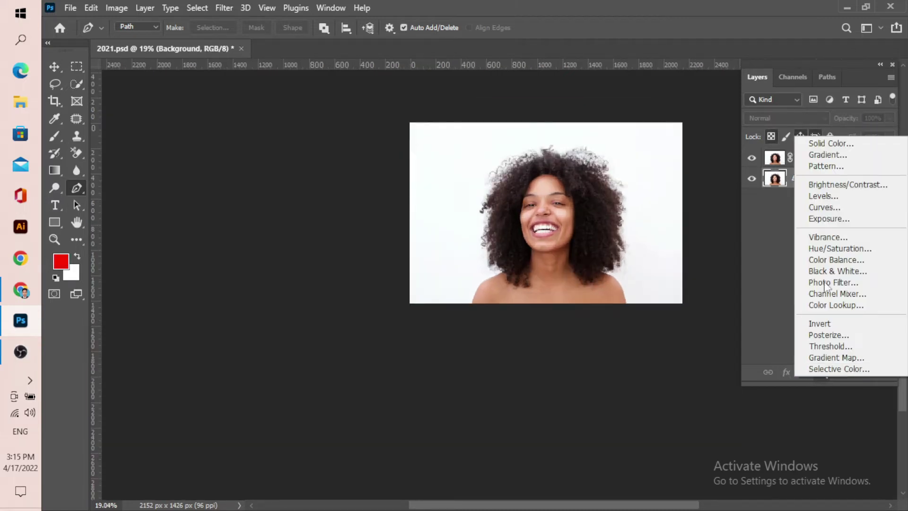
pyautogui.click(831, 143)
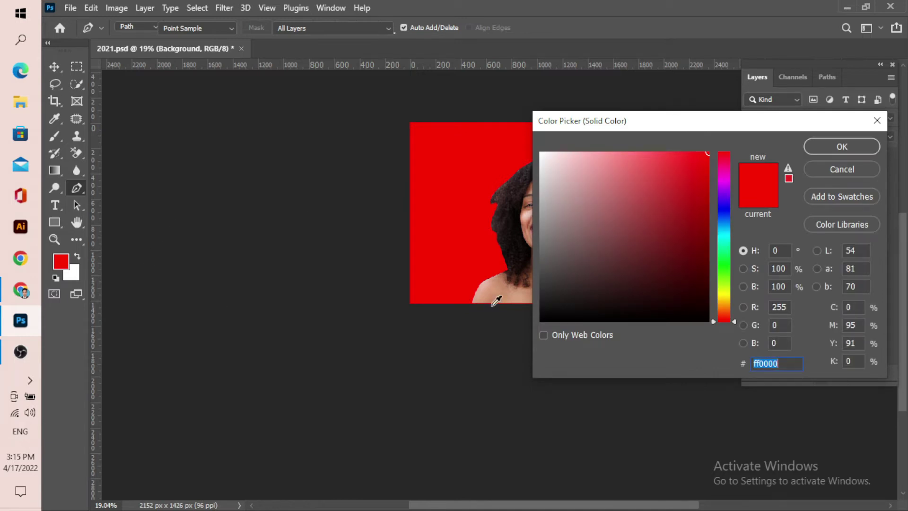
pyautogui.moveTo(566, 198); pyautogui.dragTo(499, 101)
pyautogui.click(830, 148)
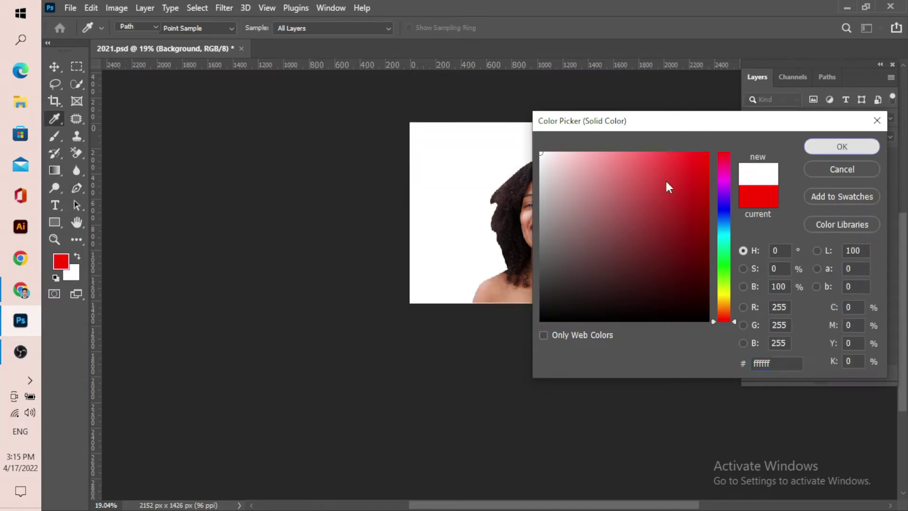
pyautogui.click(20, 352)
pyautogui.click(20, 352)
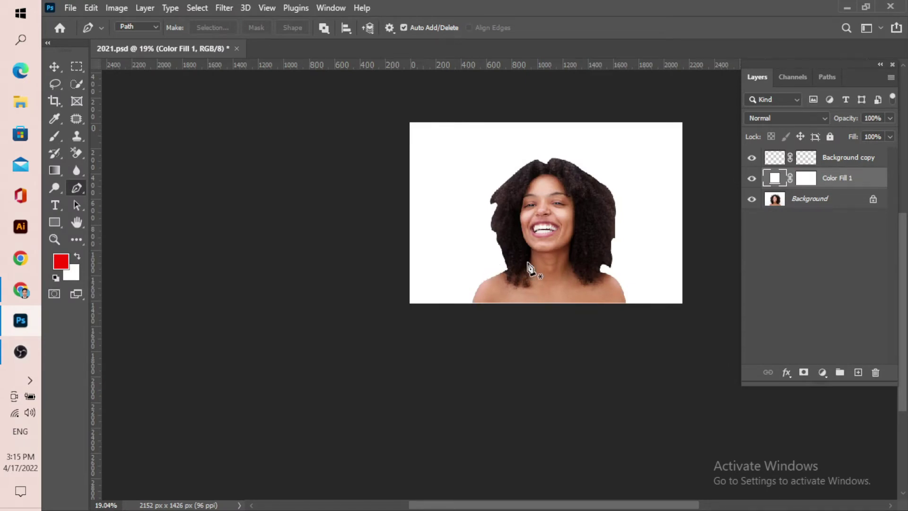
# Step: Open the Background copy layer's mask in the Select and Mask workspace
pyautogui.scroll(-2, 537, 242)
pyautogui.scroll(10, 577, 219)
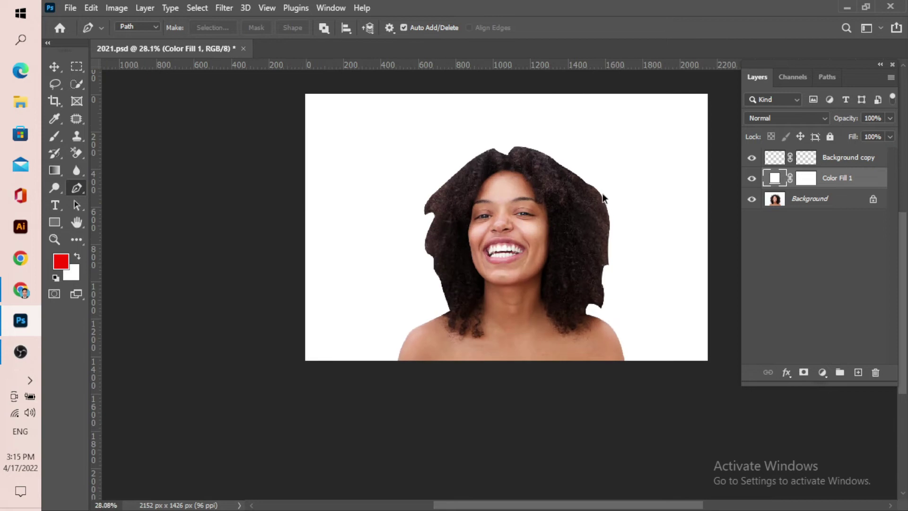
pyautogui.scroll(6, 569, 165)
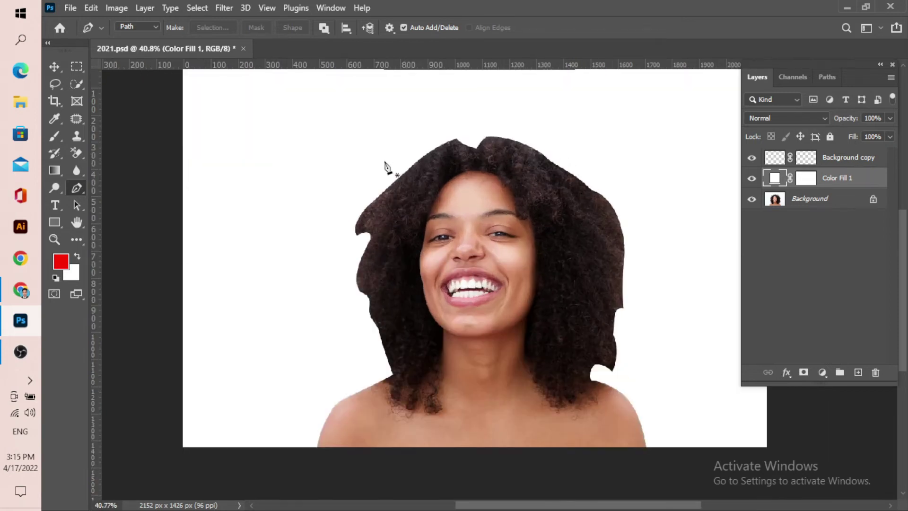
pyautogui.scroll(-2, 391, 258)
pyautogui.scroll(-4, 392, 258)
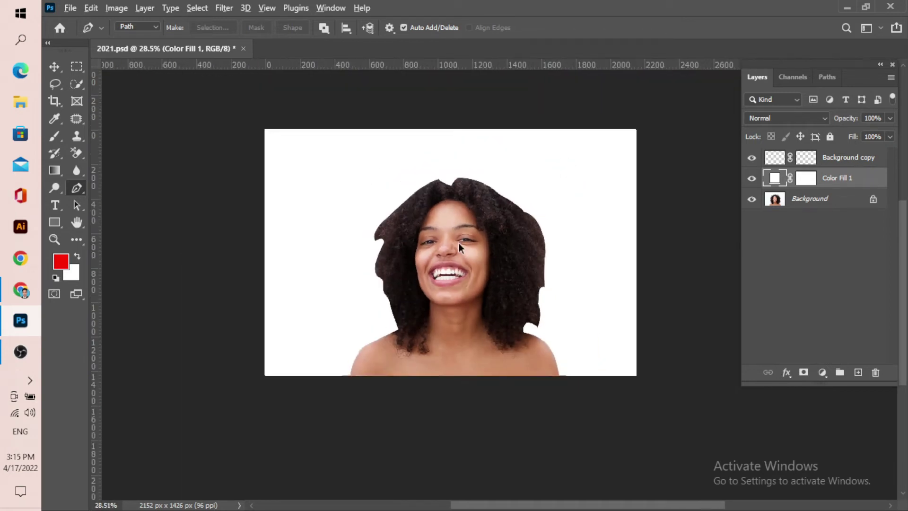
pyautogui.scroll(2, 433, 246)
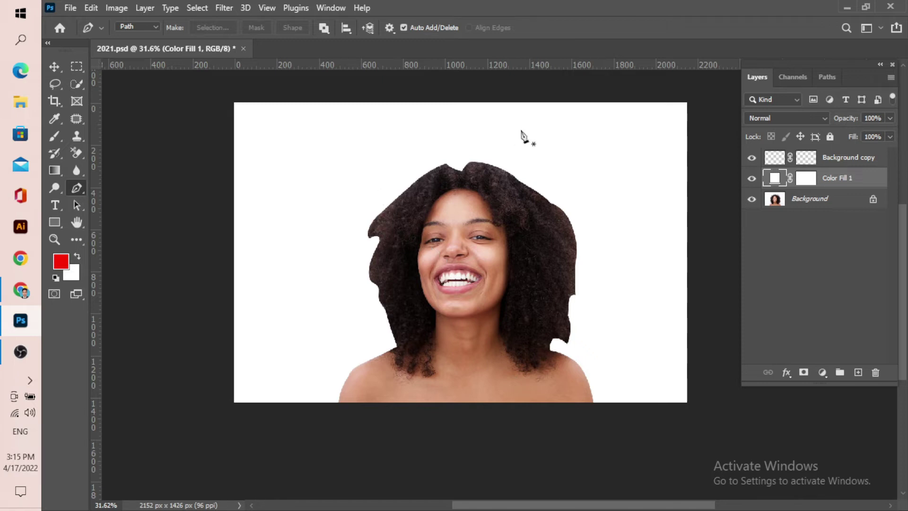
pyautogui.click(806, 158)
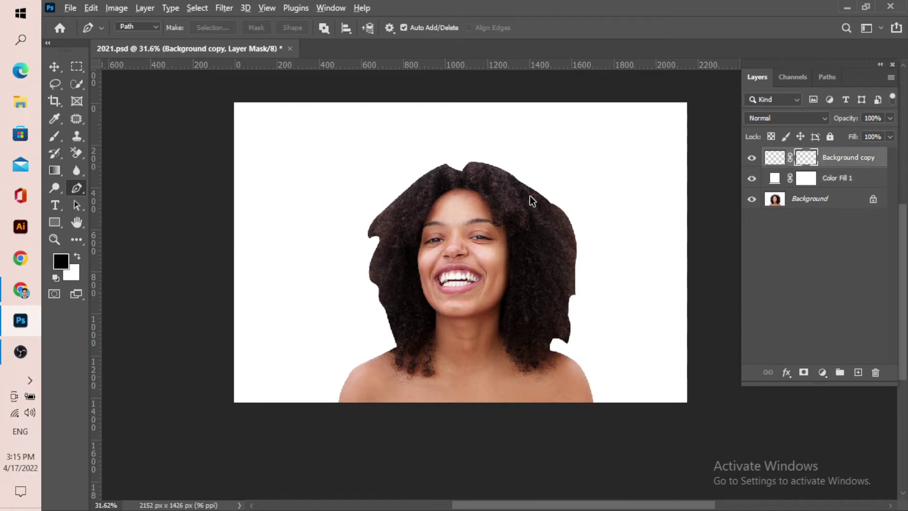
pyautogui.scroll(-2, 560, 194)
pyautogui.click(196, 8)
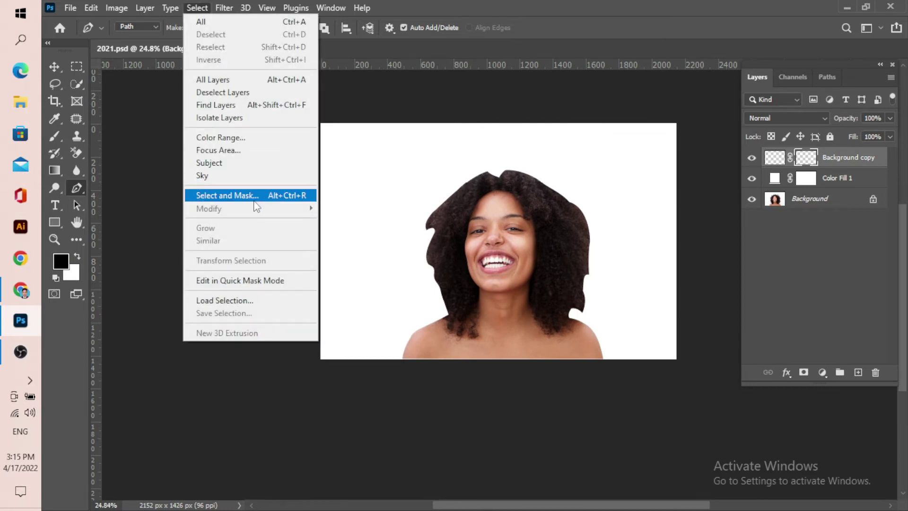
pyautogui.click(227, 196)
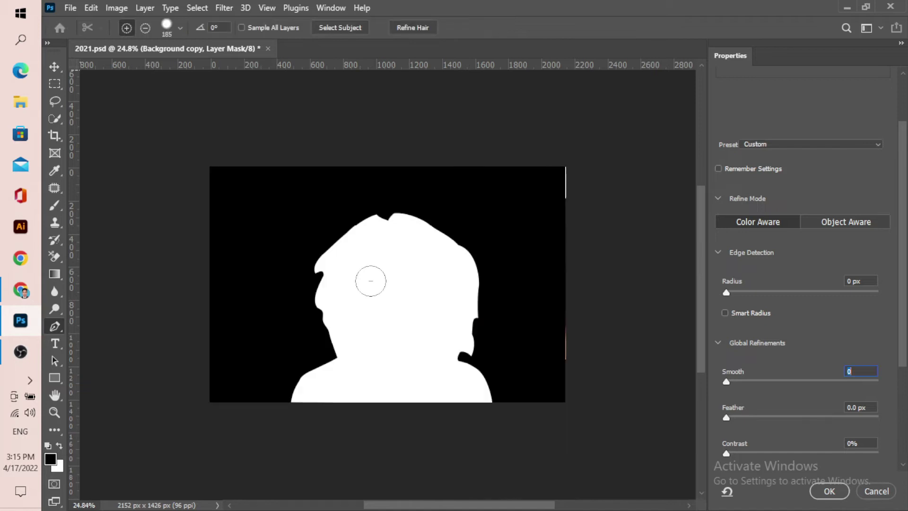
# Step: Set the Select and Mask preview to the Black & White view
pyautogui.scroll(3, 811, 276)
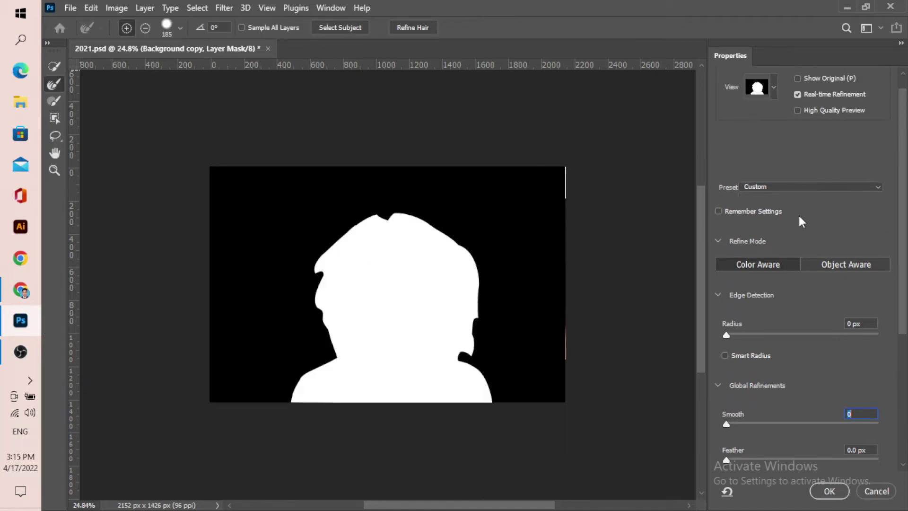
pyautogui.click(774, 114)
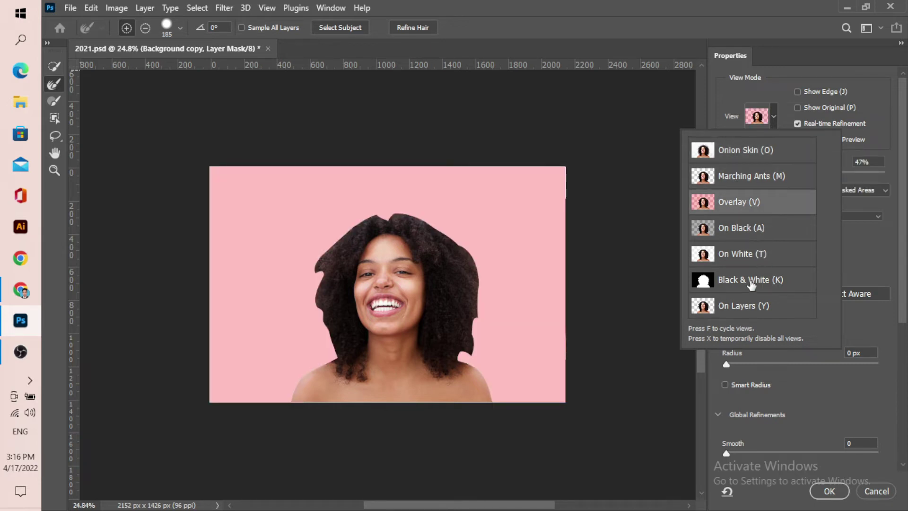
pyautogui.click(776, 122)
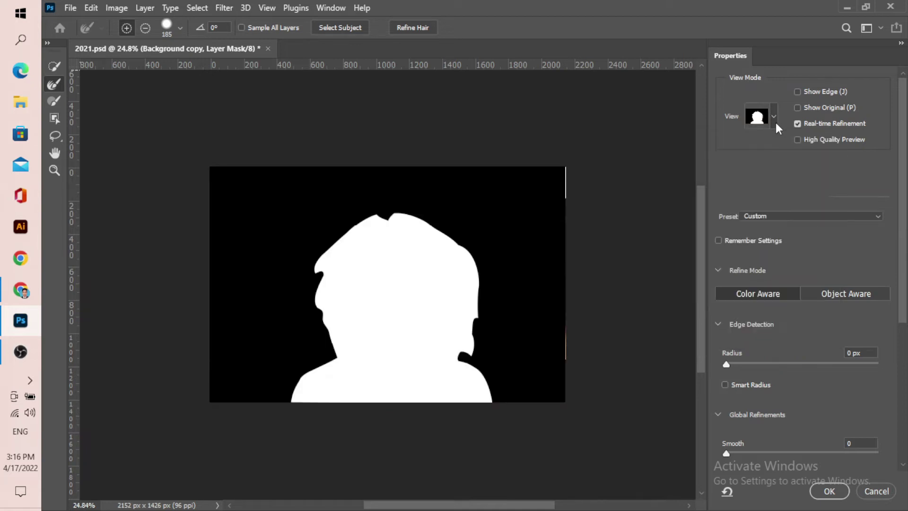
# Step: Brush along the outer hair edges on both sides and over the crown with the Refine Edge Brush to recover the curls
pyautogui.scroll(-2, 792, 316)
pyautogui.scroll(2, 337, 255)
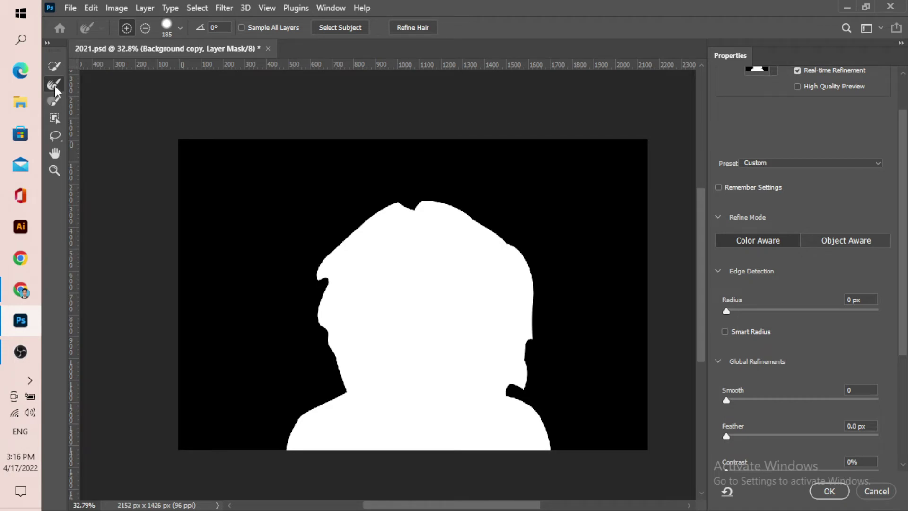
pyautogui.scroll(1, 322, 241)
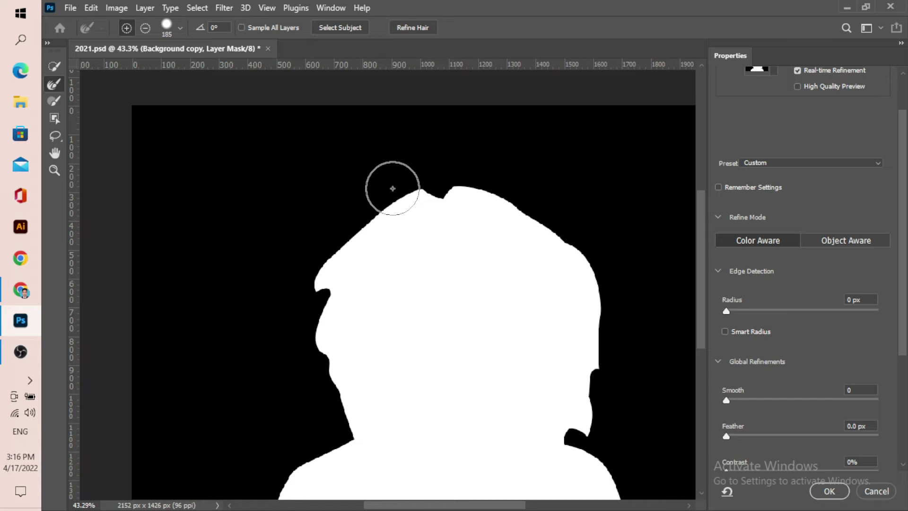
pyautogui.moveTo(394, 187)
pyautogui.mouseDown()
pyautogui.moveTo(304, 272)
pyautogui.moveTo(300, 345)
pyautogui.moveTo(341, 432)
pyautogui.moveTo(300, 450)
pyautogui.moveTo(298, 433)
pyautogui.mouseUp()
pyautogui.moveTo(374, 231)
pyautogui.mouseDown()
pyautogui.moveTo(416, 178)
pyautogui.moveTo(523, 180)
pyautogui.moveTo(609, 247)
pyautogui.moveTo(624, 274)
pyautogui.moveTo(618, 373)
pyautogui.moveTo(604, 421)
pyautogui.moveTo(586, 434)
pyautogui.moveTo(590, 443)
pyautogui.moveTo(570, 434)
pyautogui.moveTo(571, 441)
pyautogui.mouseUp()
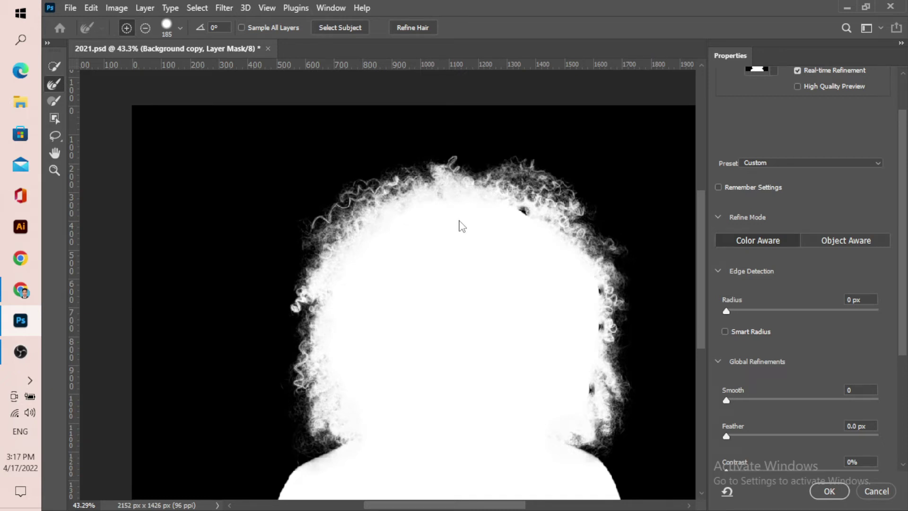
pyautogui.hscroll(2, 462, 223)
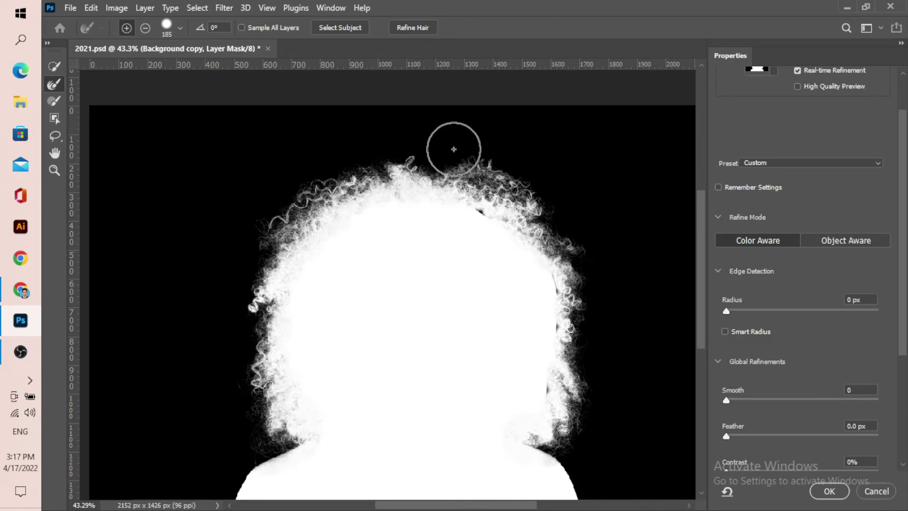
pyautogui.moveTo(535, 167)
pyautogui.mouseDown()
pyautogui.moveTo(578, 244)
pyautogui.moveTo(586, 330)
pyautogui.moveTo(579, 432)
pyautogui.mouseUp()
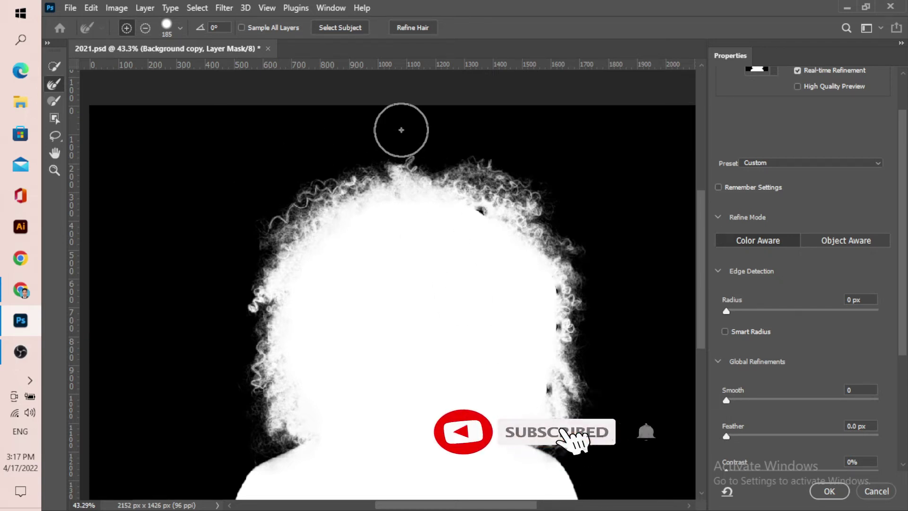
# Step: Enlarge the Refine Edge Brush to 290 and brush over the remaining dark gaps just inside the hair edge
pyautogui.hscroll(3, 296, 134)
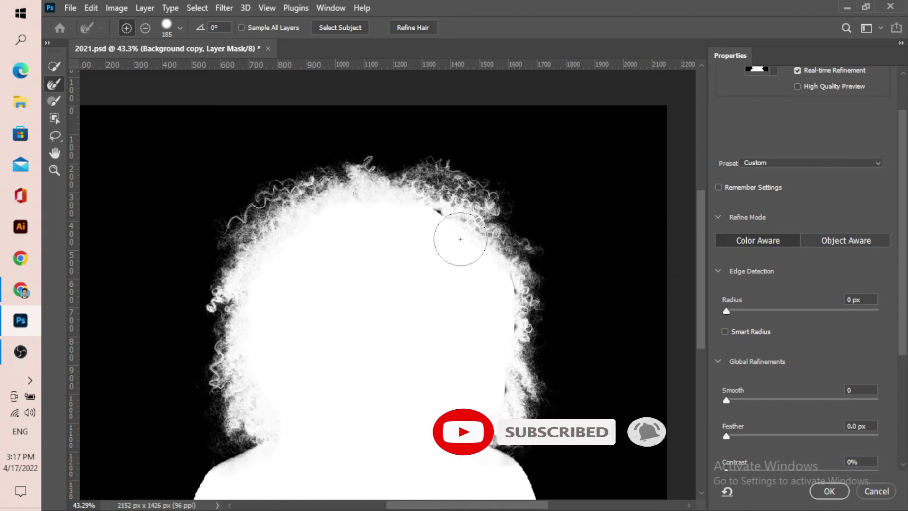
pyautogui.scroll(-2, 462, 217)
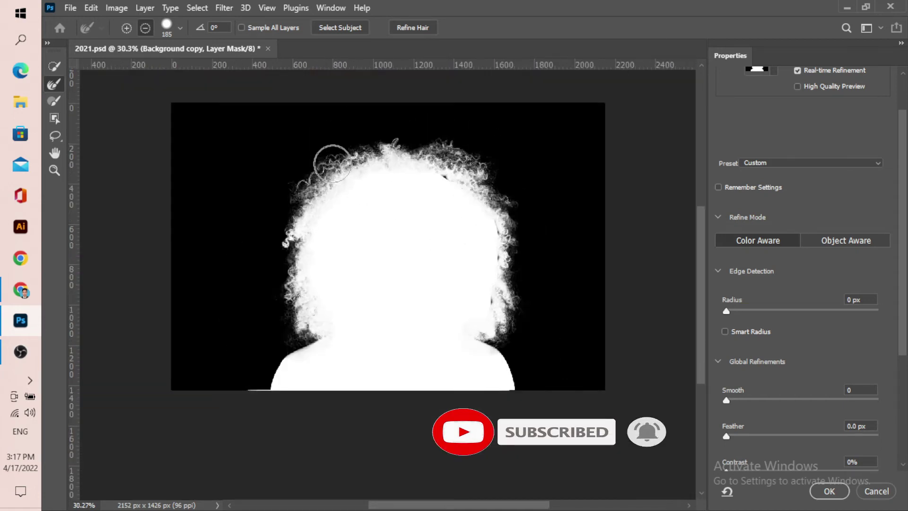
pyautogui.scroll(2, 333, 164)
pyautogui.moveTo(260, 150); pyautogui.dragTo(281, 151)
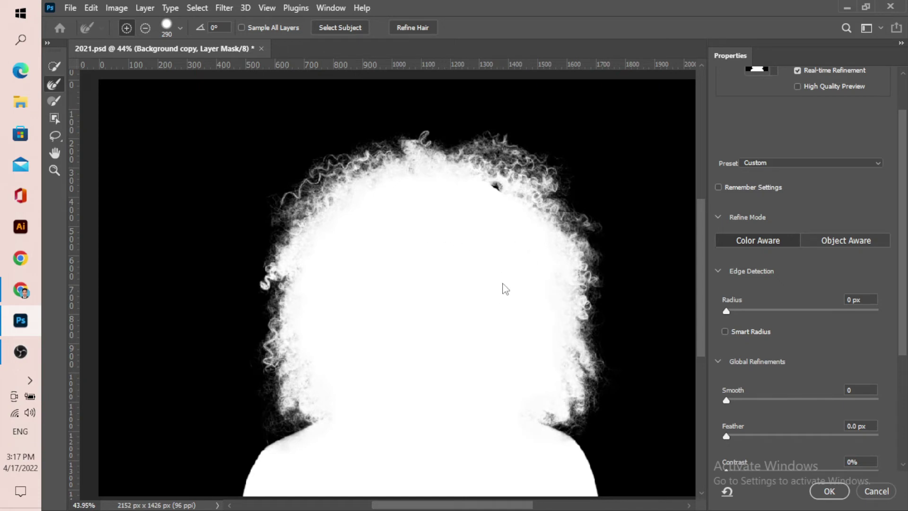
pyautogui.scroll(-1, 564, 327)
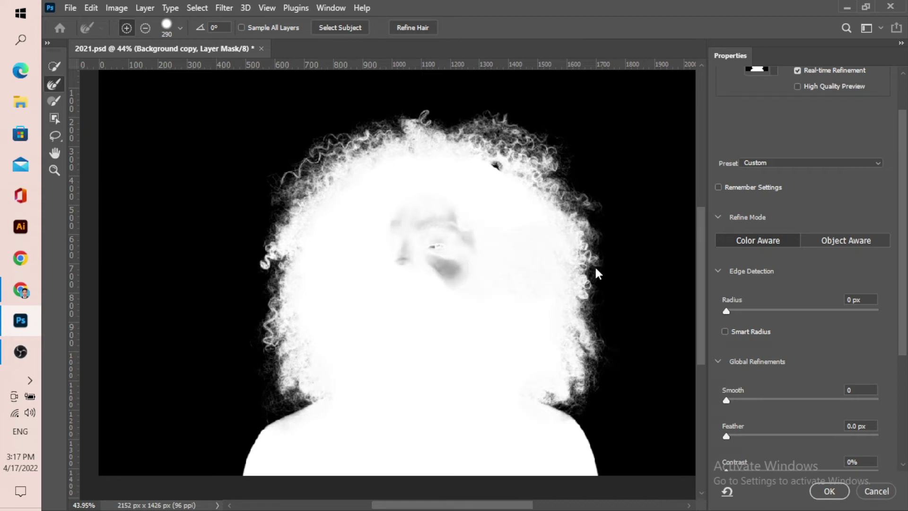
pyautogui.moveTo(512, 189); pyautogui.dragTo(499, 191)
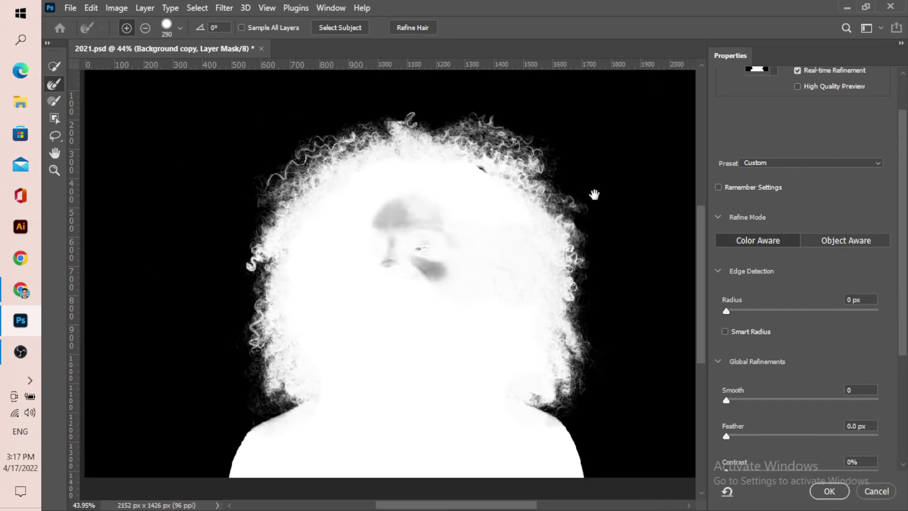
# Step: Set the edge detection radius to 1 px and the smoothing to 1
pyautogui.scroll(-2, 466, 259)
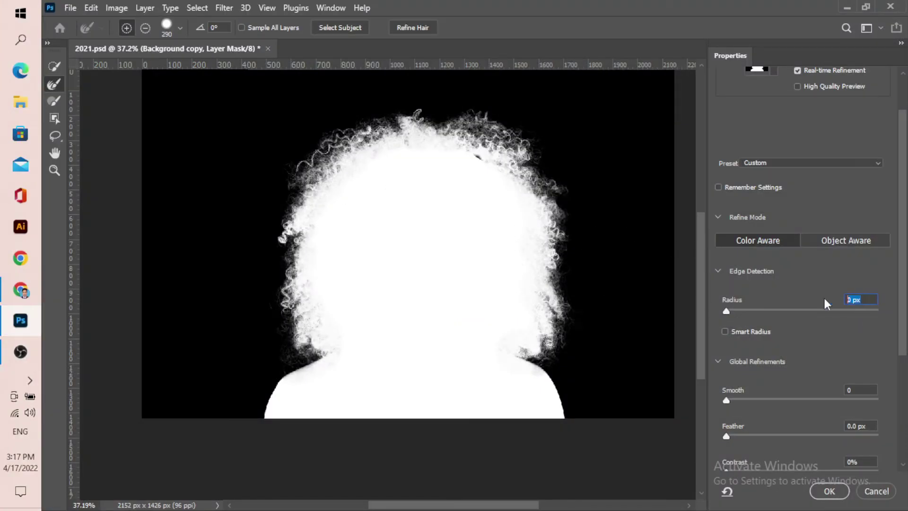
pyautogui.press('Up')
pyautogui.write('1')
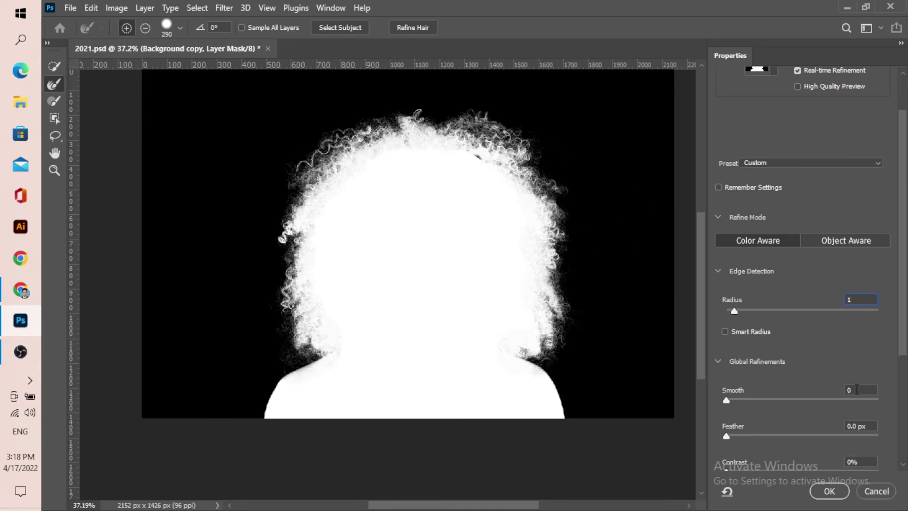
pyautogui.press('Return')
pyautogui.click(795, 399)
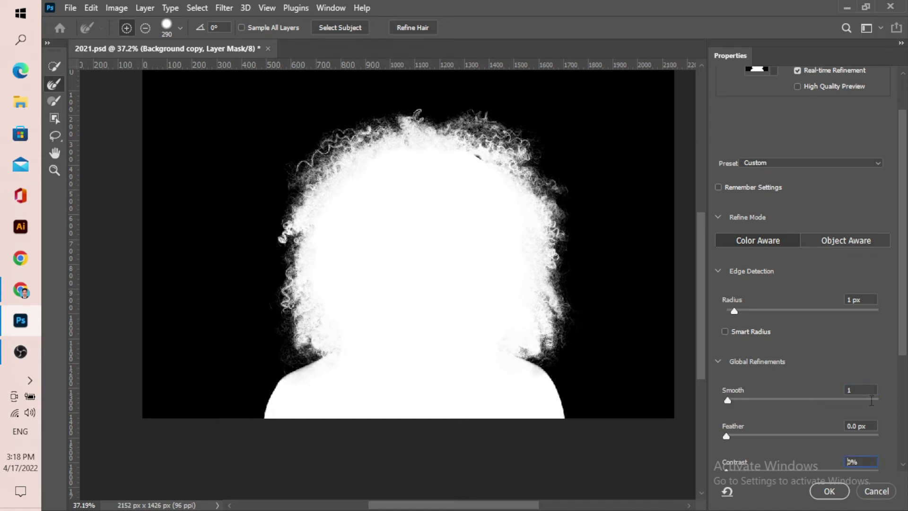
# Step: Set the feather to 0.2 px and apply the refinement to the layer mask
pyautogui.scroll(-1, 842, 430)
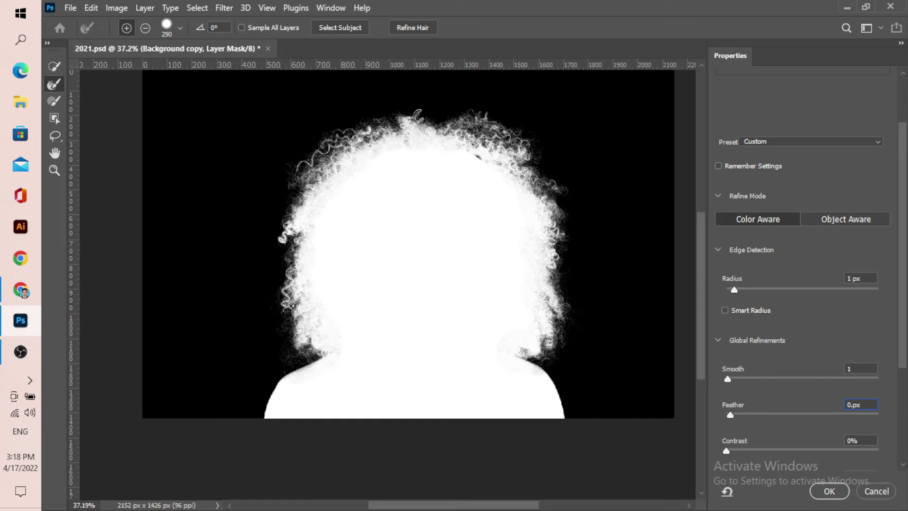
pyautogui.write('2')
pyautogui.press('Return')
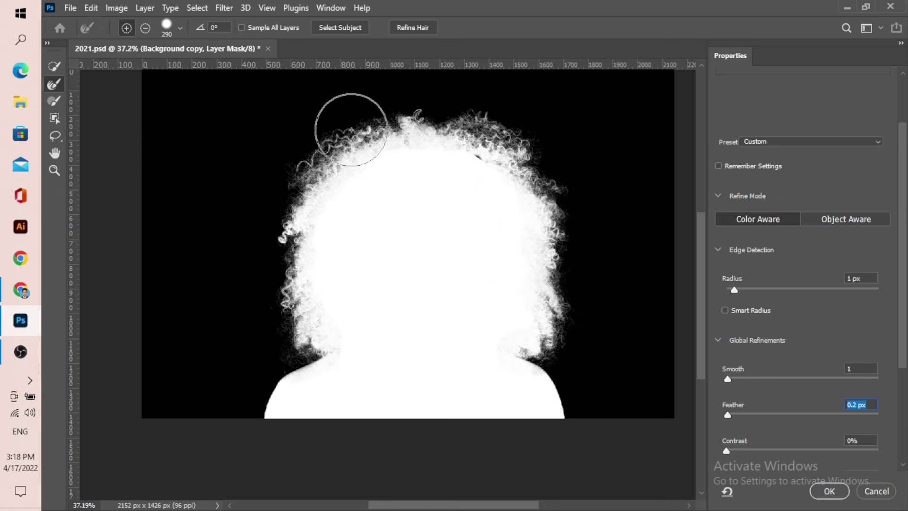
pyautogui.moveTo(424, 177)
pyautogui.mouseDown()
pyautogui.moveTo(503, 232)
pyautogui.moveTo(435, 184)
pyautogui.moveTo(415, 192)
pyautogui.mouseUp()
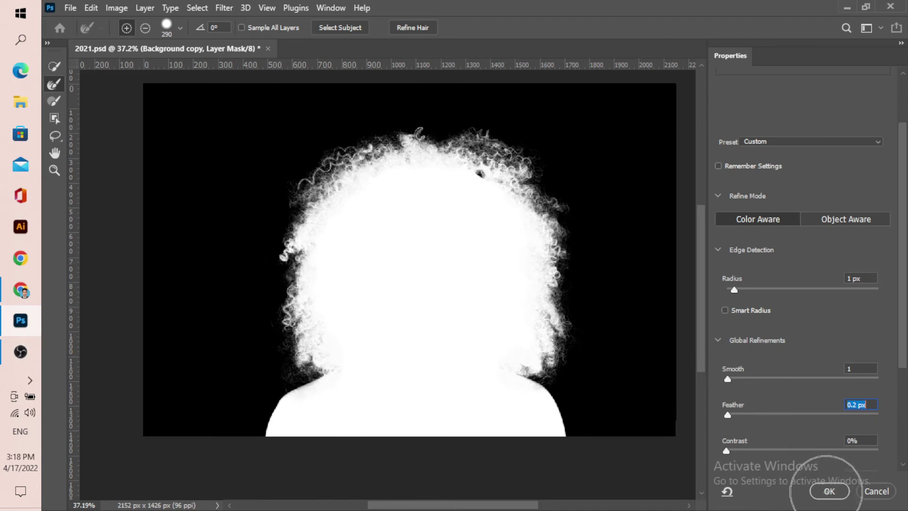
pyautogui.click(828, 492)
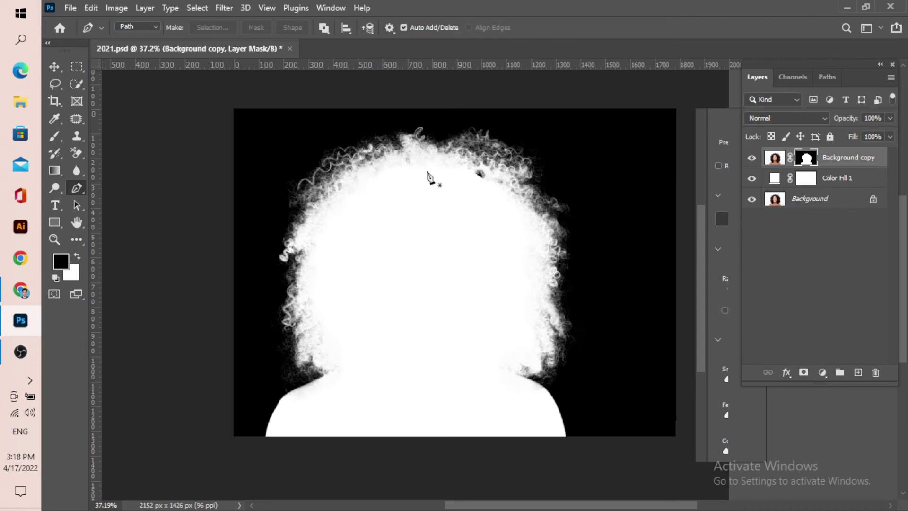
# Step: Switch to the Move tool and hide the original Background layer to check the refined cutout on white
pyautogui.click(53, 67)
pyautogui.scroll(-4, 411, 199)
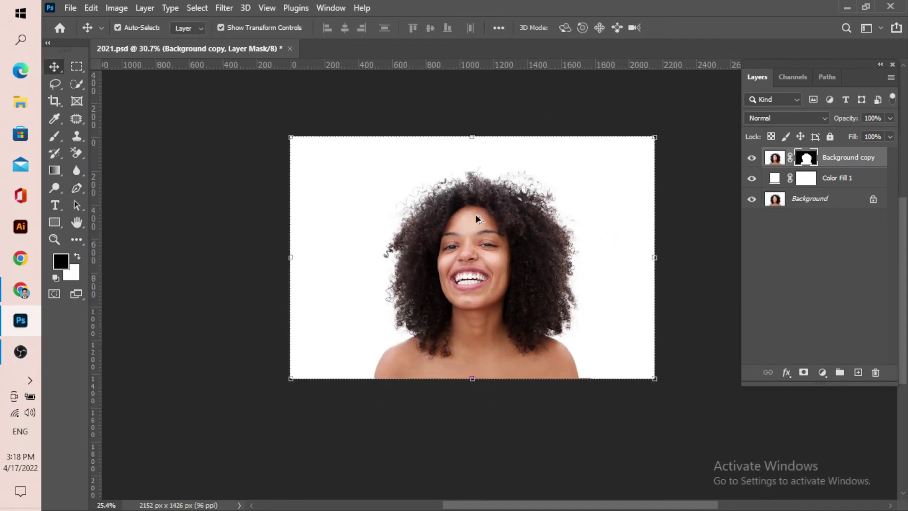
pyautogui.scroll(4, 486, 223)
pyautogui.scroll(3, 487, 224)
pyautogui.scroll(-2, 487, 224)
pyautogui.click(751, 199)
pyautogui.scroll(-2, 513, 208)
pyautogui.scroll(3, 507, 178)
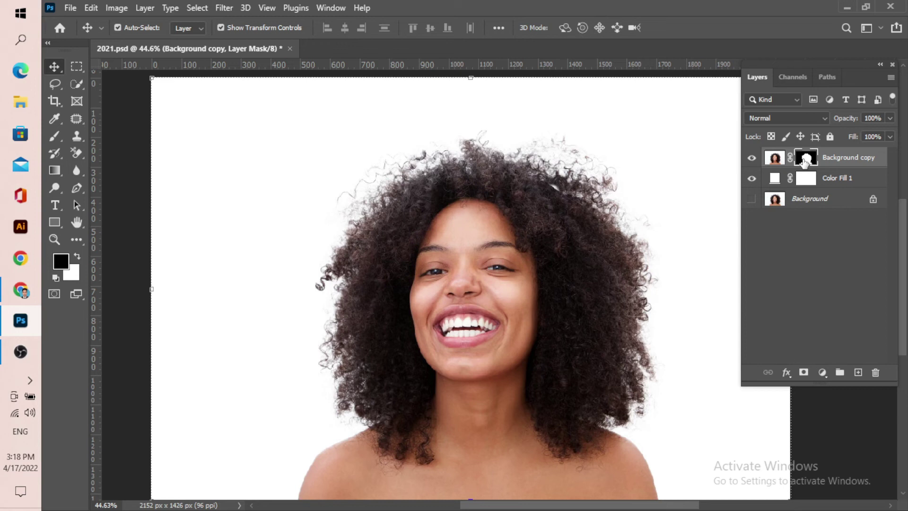
# Step: Display the Background copy layer's mask alone on the canvas and inspect the hair area up close
pyautogui.keyDown('alt'); pyautogui.click(805, 161); pyautogui.keyUp('alt')
pyautogui.scroll(-2, 492, 222)
pyautogui.scroll(2, 531, 197)
pyautogui.scroll(1, 455, 210)
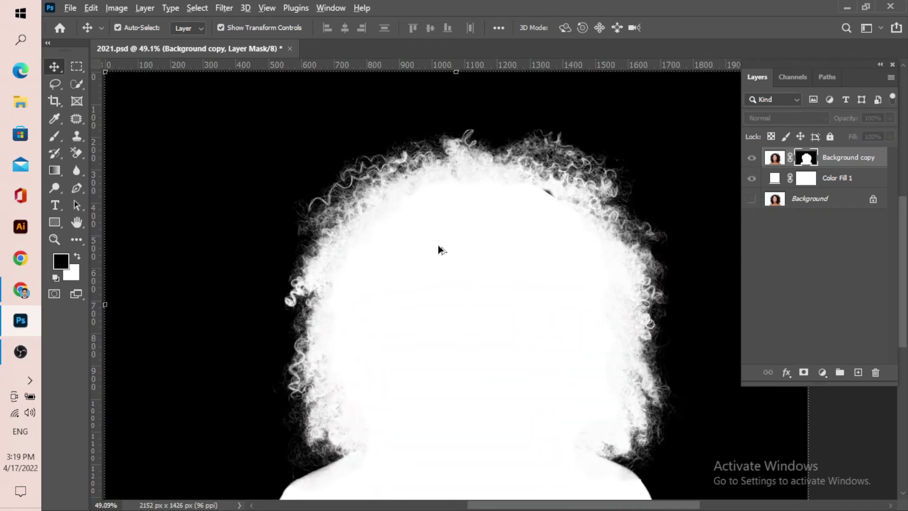
# Step: Apply Levels to the Background copy mask, with a black input level of 19 and a slightly lowered white input level
pyautogui.scroll(-2, 468, 248)
pyautogui.scroll(3, 499, 247)
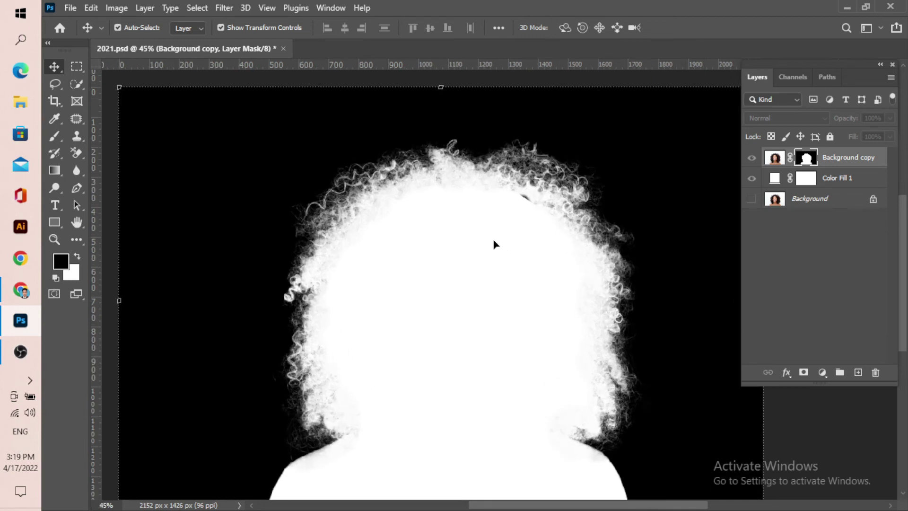
pyautogui.click(116, 8)
pyautogui.moveTo(183, 49)
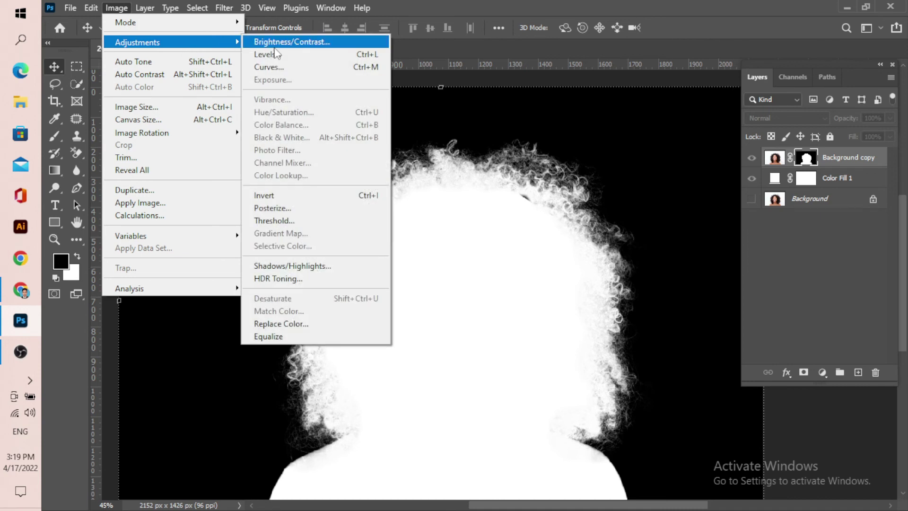
pyautogui.click(284, 55)
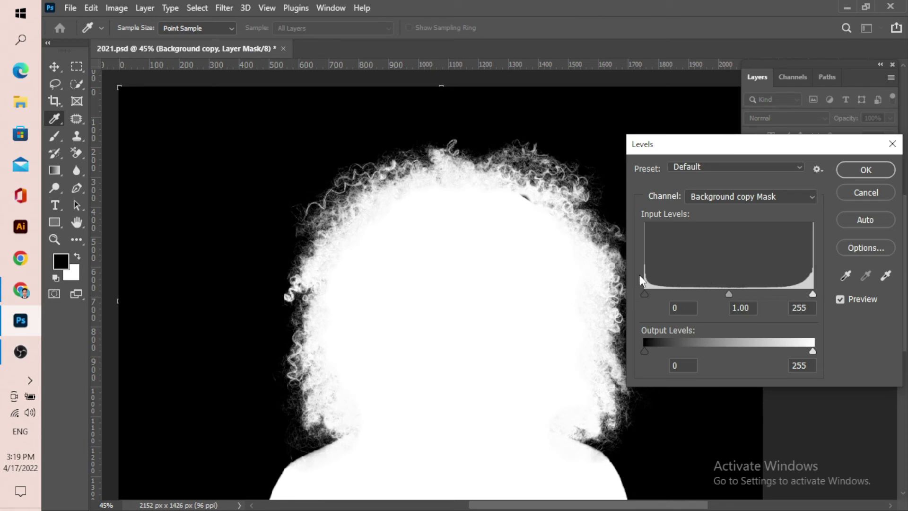
pyautogui.moveTo(645, 294); pyautogui.dragTo(657, 295)
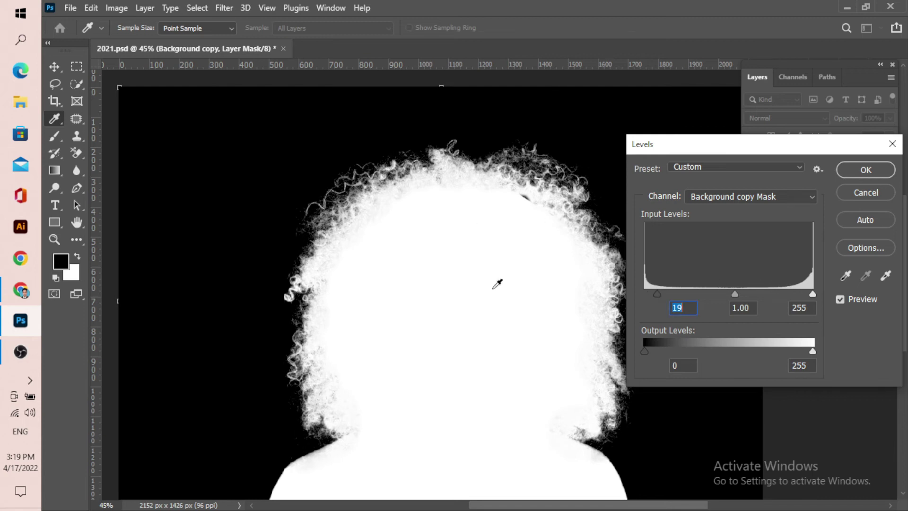
pyautogui.moveTo(813, 291); pyautogui.dragTo(803, 292)
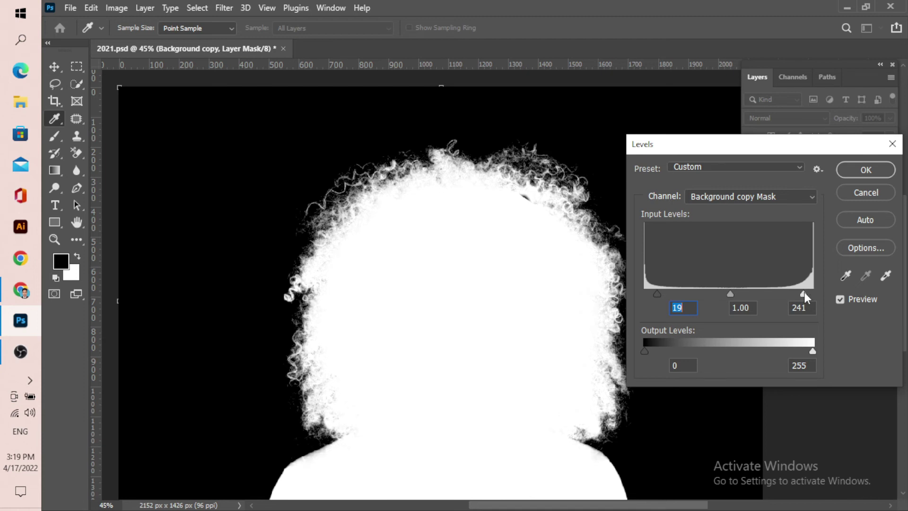
pyautogui.moveTo(804, 292); pyautogui.dragTo(804, 291)
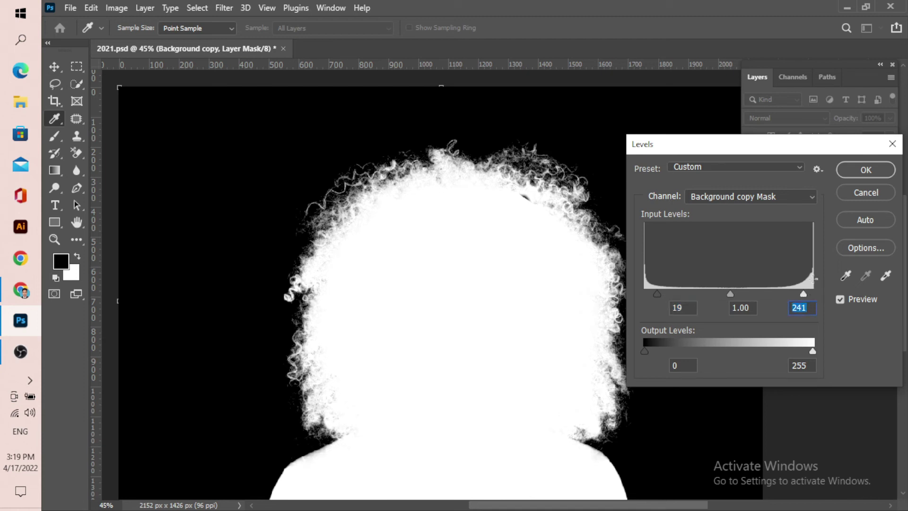
pyautogui.moveTo(803, 293)
pyautogui.mouseDown()
pyautogui.moveTo(773, 296)
pyautogui.moveTo(807, 294)
pyautogui.mouseUp()
pyautogui.click(869, 169)
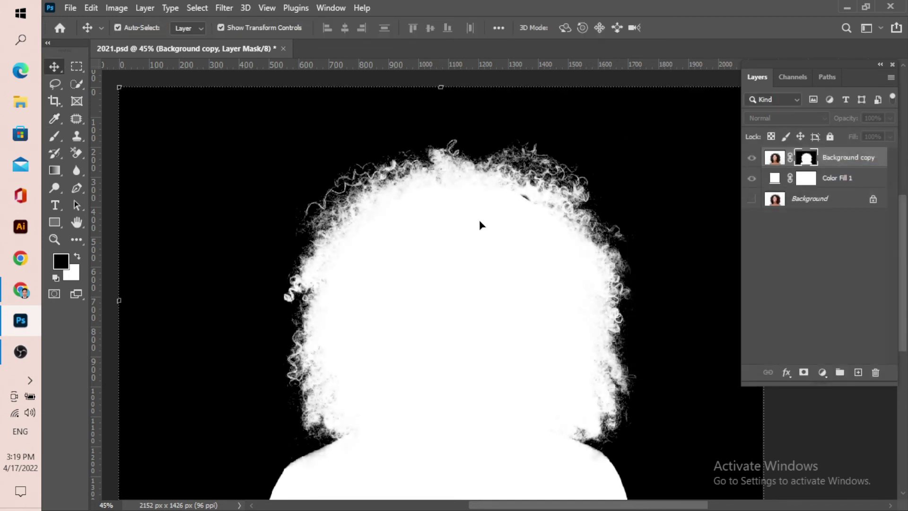
# Step: Clean up the gray hair fringe on the layer mask by painting black around it with a 205 px brush in Overlay mode
pyautogui.scroll(-3, 478, 221)
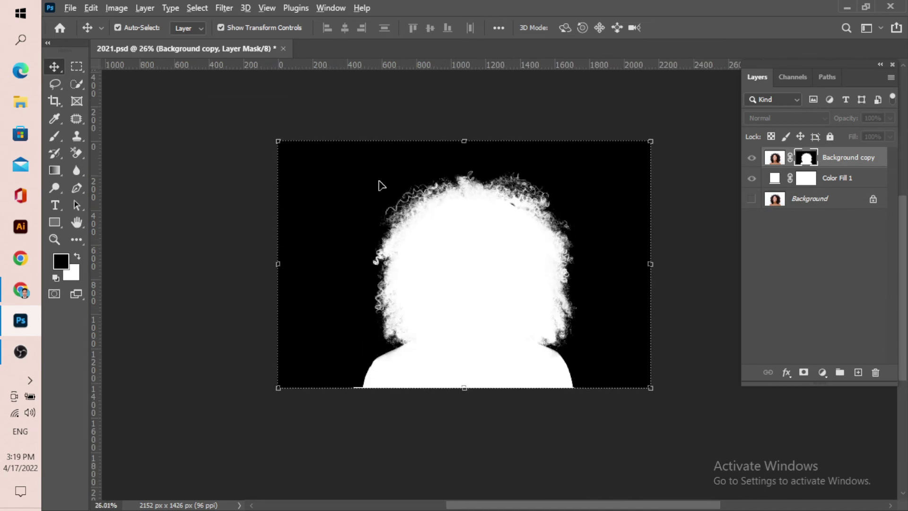
pyautogui.scroll(2, 610, 200)
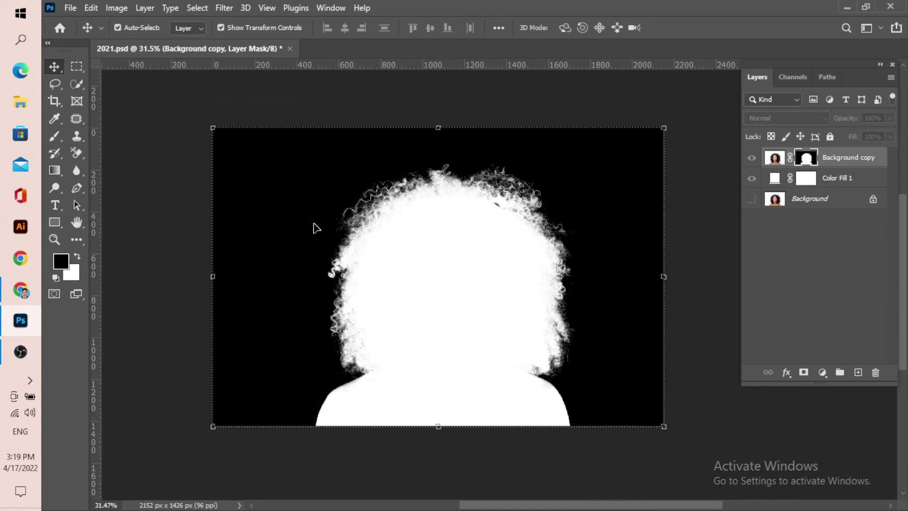
pyautogui.scroll(2, 313, 223)
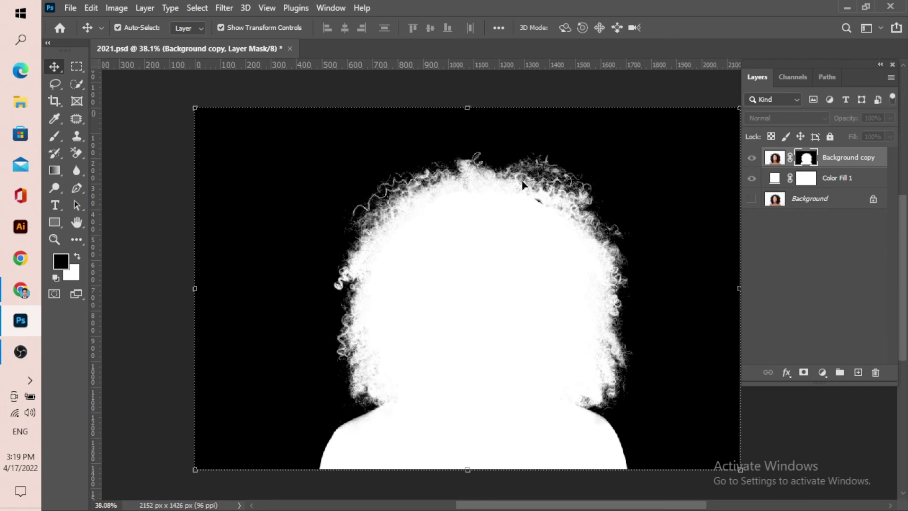
pyautogui.scroll(-2, 523, 185)
pyautogui.scroll(2, 592, 208)
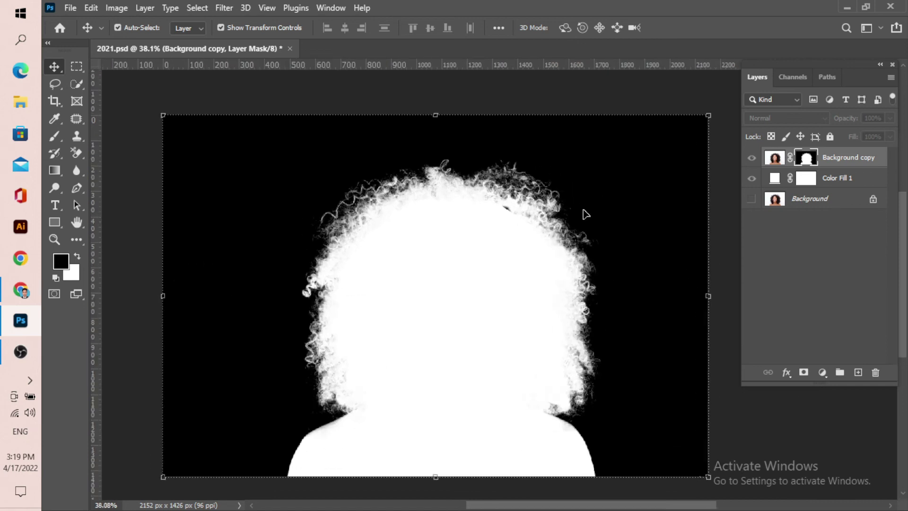
pyautogui.press('b')
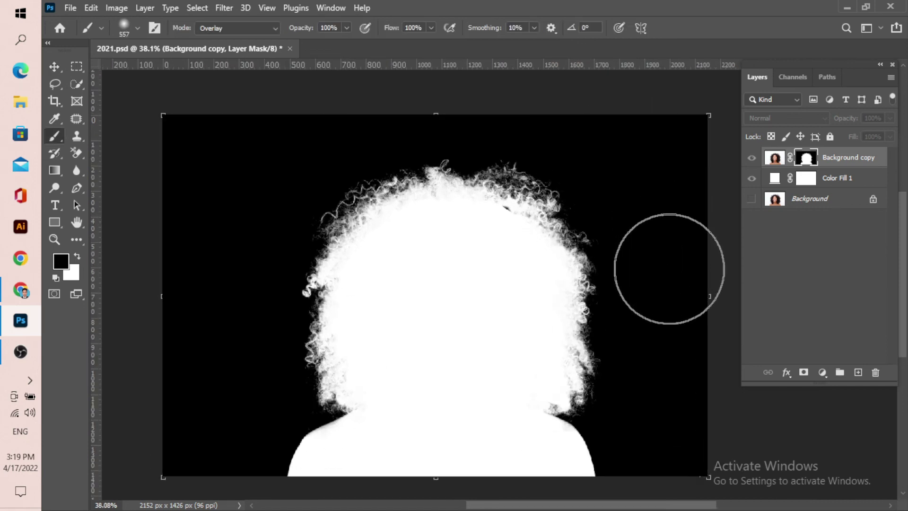
pyautogui.moveTo(324, 192); pyautogui.dragTo(315, 227)
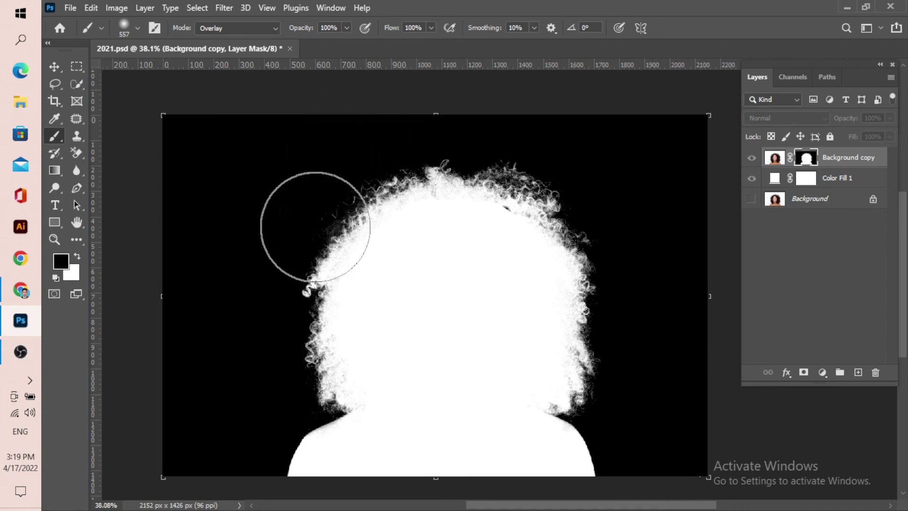
pyautogui.hotkey('ctrl', 'z')
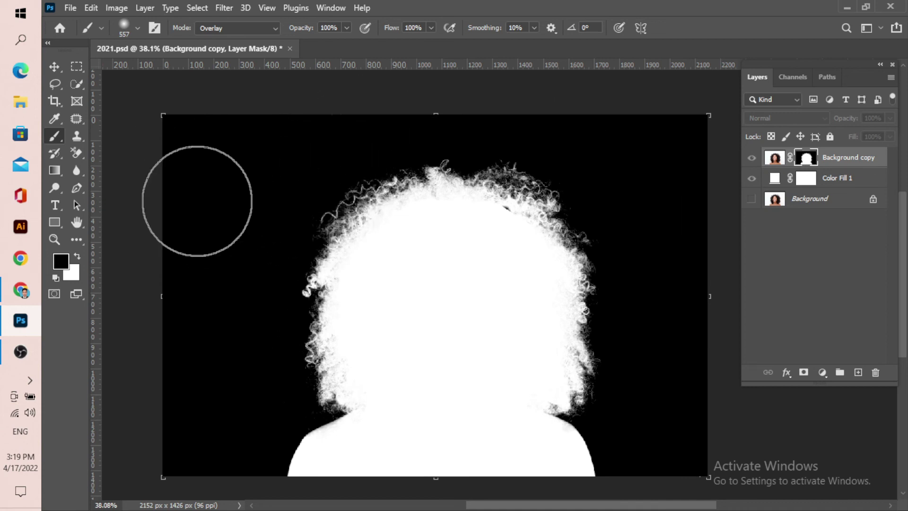
pyautogui.moveTo(207, 379); pyautogui.dragTo(175, 368)
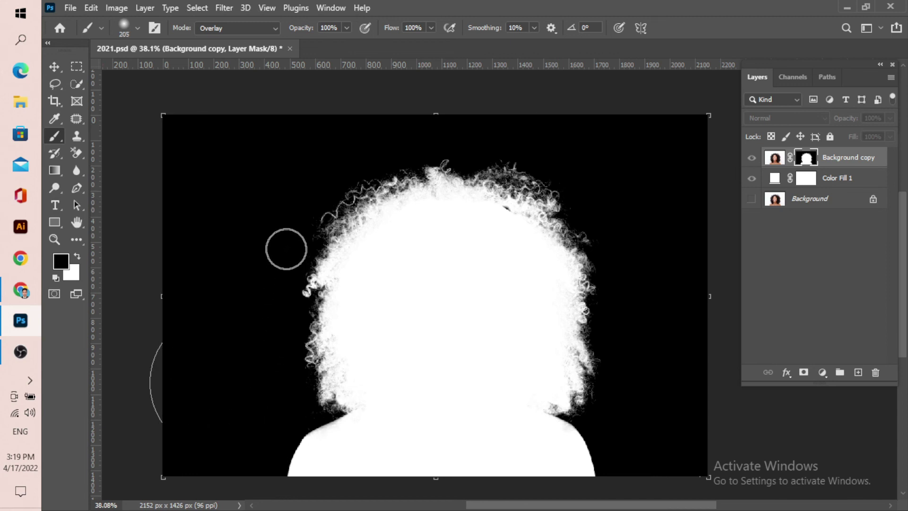
pyautogui.moveTo(421, 140)
pyautogui.mouseDown()
pyautogui.moveTo(464, 145)
pyautogui.moveTo(619, 250)
pyautogui.moveTo(617, 205)
pyautogui.moveTo(609, 429)
pyautogui.mouseUp()
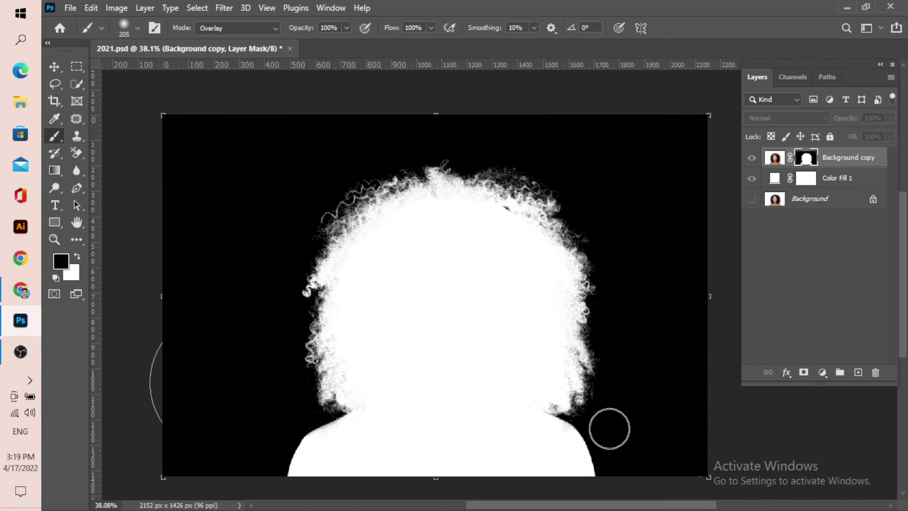
pyautogui.moveTo(317, 183)
pyautogui.mouseDown()
pyautogui.moveTo(297, 242)
pyautogui.moveTo(285, 403)
pyautogui.moveTo(308, 256)
pyautogui.moveTo(406, 148)
pyautogui.moveTo(444, 154)
pyautogui.moveTo(558, 227)
pyautogui.mouseUp()
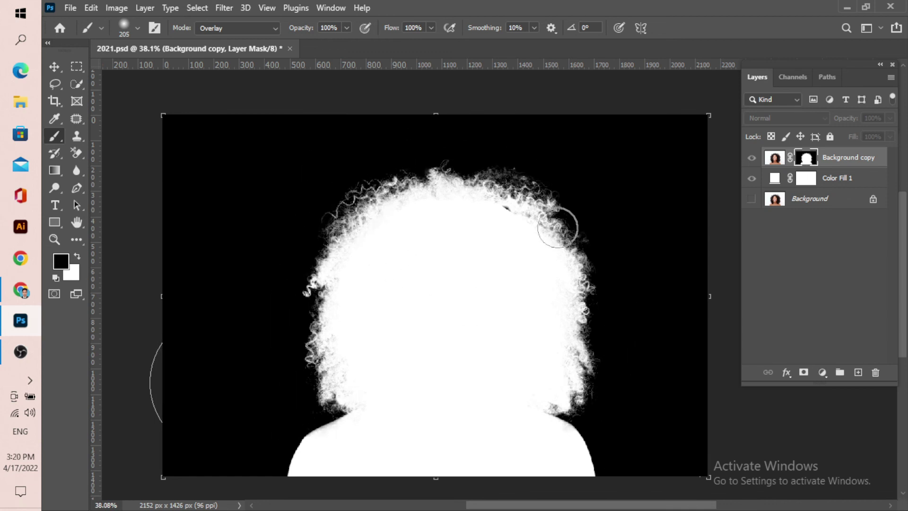
pyautogui.click(508, 208)
# Step: Return from the mask-only display to the full image and check the cutout's hair on the white fill
pyautogui.keyDown('alt'); pyautogui.click(807, 162); pyautogui.keyUp('alt')
pyautogui.scroll(-2, 435, 238)
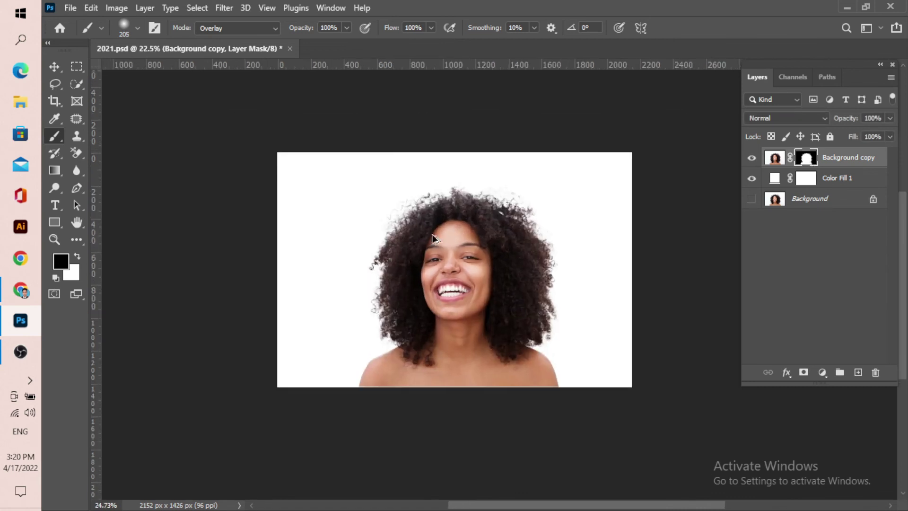
pyautogui.scroll(2, 435, 238)
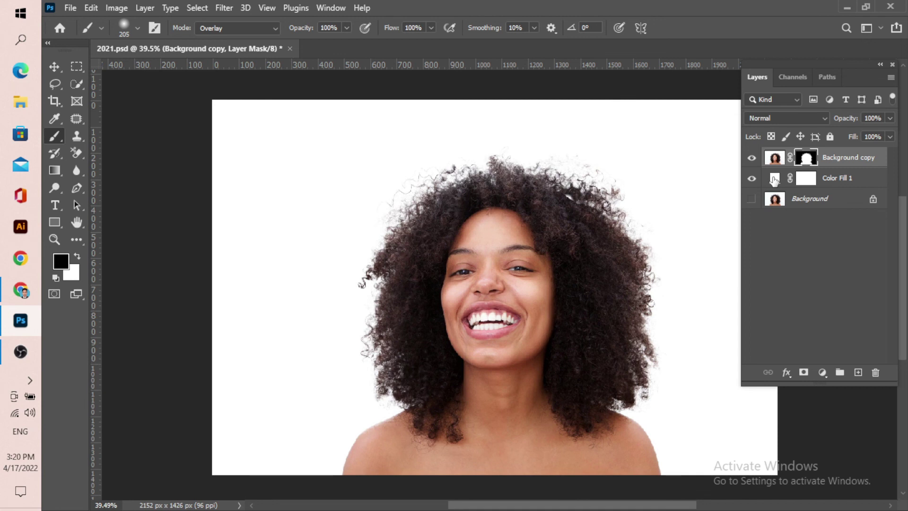
# Step: Change the Color Fill 1 layer to light green (e2fec0) and switch back to the Brush tool
pyautogui.doubleClick(774, 179)
pyautogui.click(558, 187)
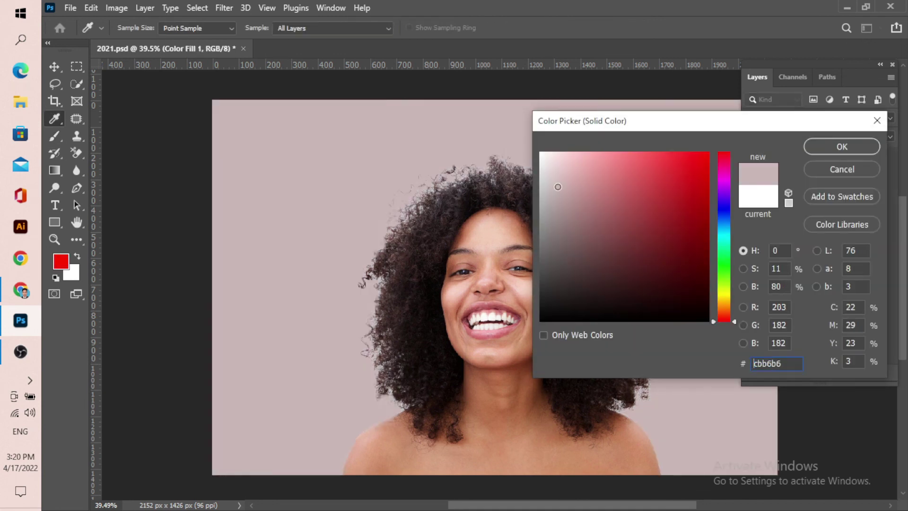
pyautogui.moveTo(592, 184)
pyautogui.mouseDown()
pyautogui.moveTo(654, 152)
pyautogui.moveTo(640, 156)
pyautogui.moveTo(641, 189)
pyautogui.moveTo(689, 300)
pyautogui.moveTo(669, 318)
pyautogui.moveTo(630, 304)
pyautogui.moveTo(600, 170)
pyautogui.moveTo(581, 152)
pyautogui.mouseUp()
pyautogui.moveTo(727, 296); pyautogui.dragTo(728, 280)
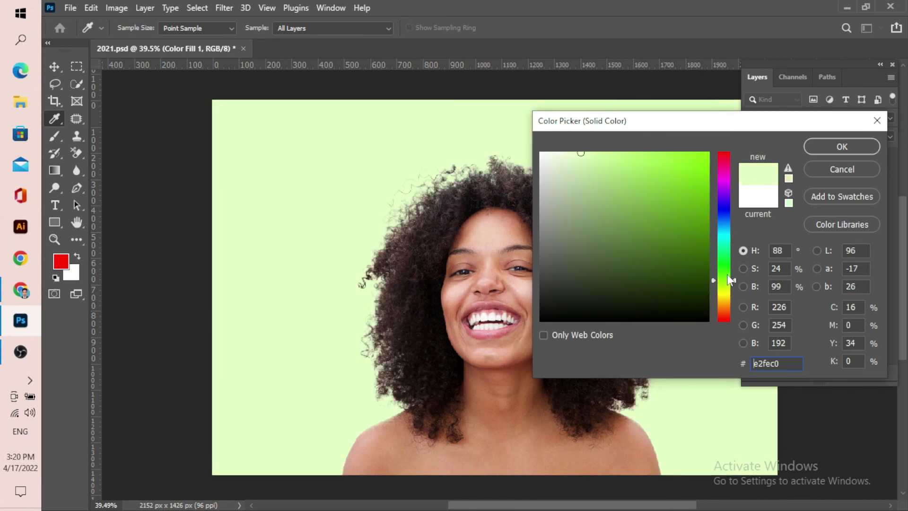
pyautogui.click(831, 146)
pyautogui.press('b')
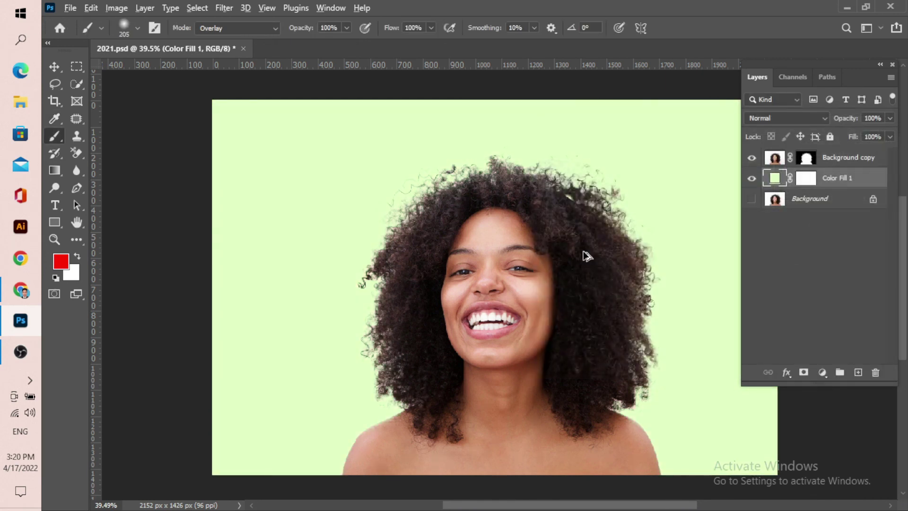
# Step: Examine the cutout's hair and shoulder edges against the light green background, both close up and as a whole
pyautogui.scroll(-2, 587, 280)
pyautogui.scroll(2, 567, 359)
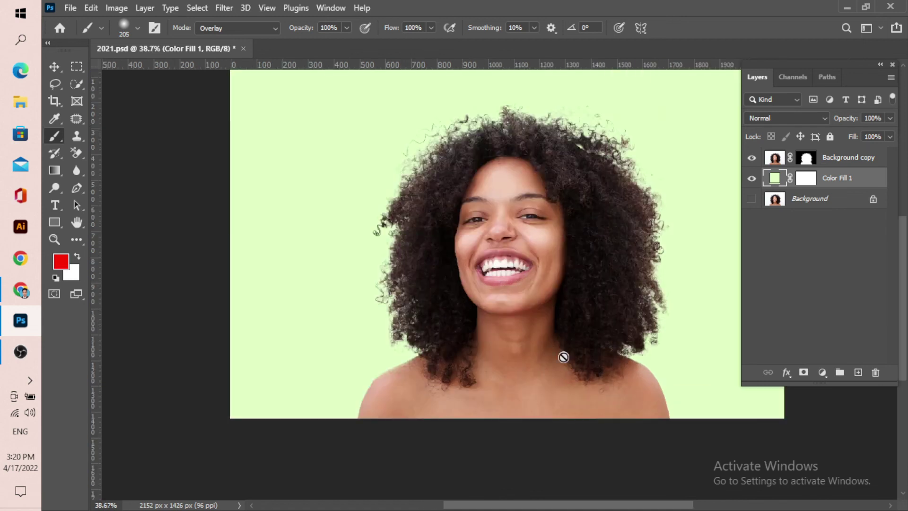
pyautogui.scroll(-3, 520, 326)
pyautogui.scroll(2, 572, 294)
pyautogui.scroll(1, 627, 268)
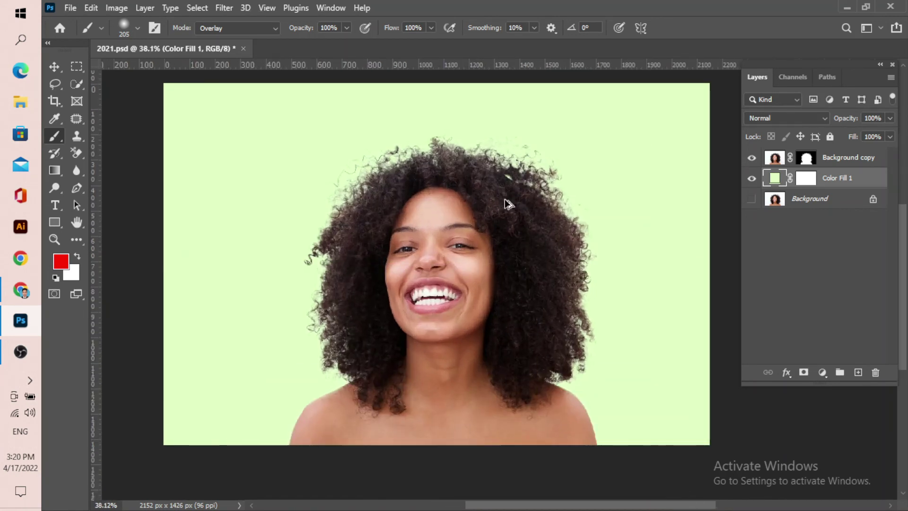
pyautogui.scroll(-1, 507, 202)
pyautogui.scroll(1, 490, 167)
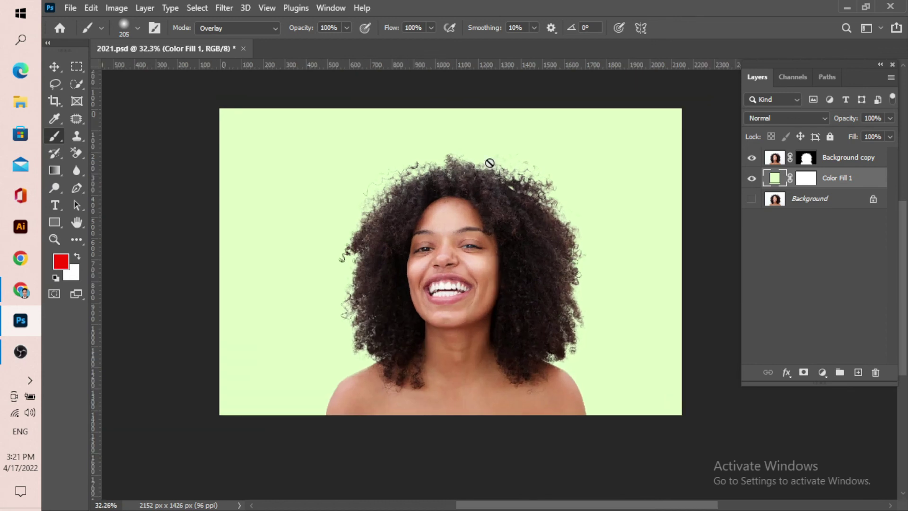